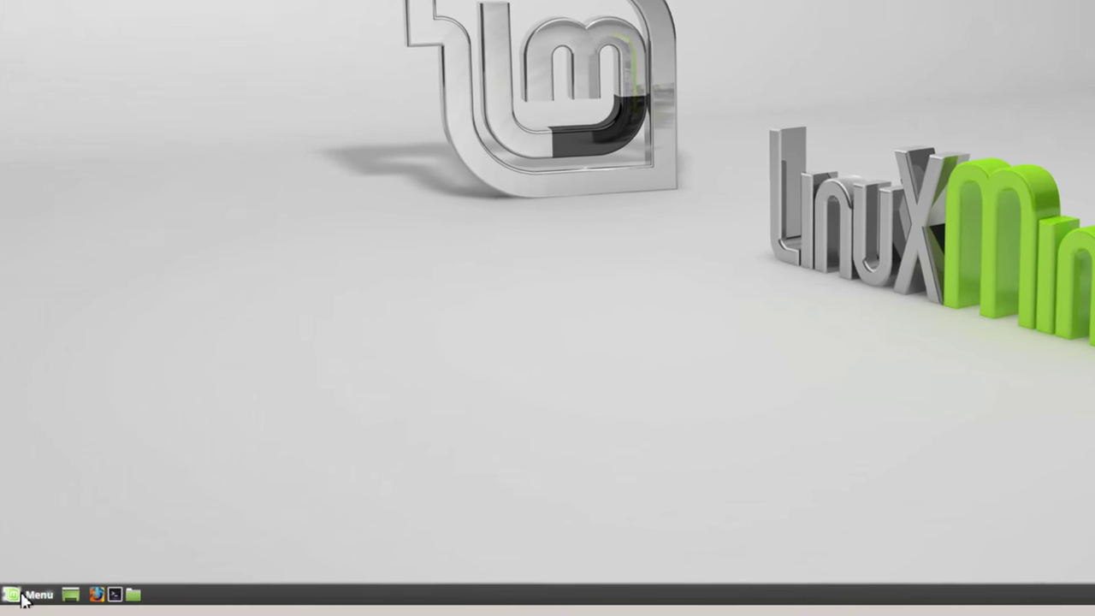
# Step: Enable 'Allow other users to view your desktop' in Desktop Sharing settings, then close them
pyautogui.click(23, 596)
pyautogui.moveTo(153, 384)
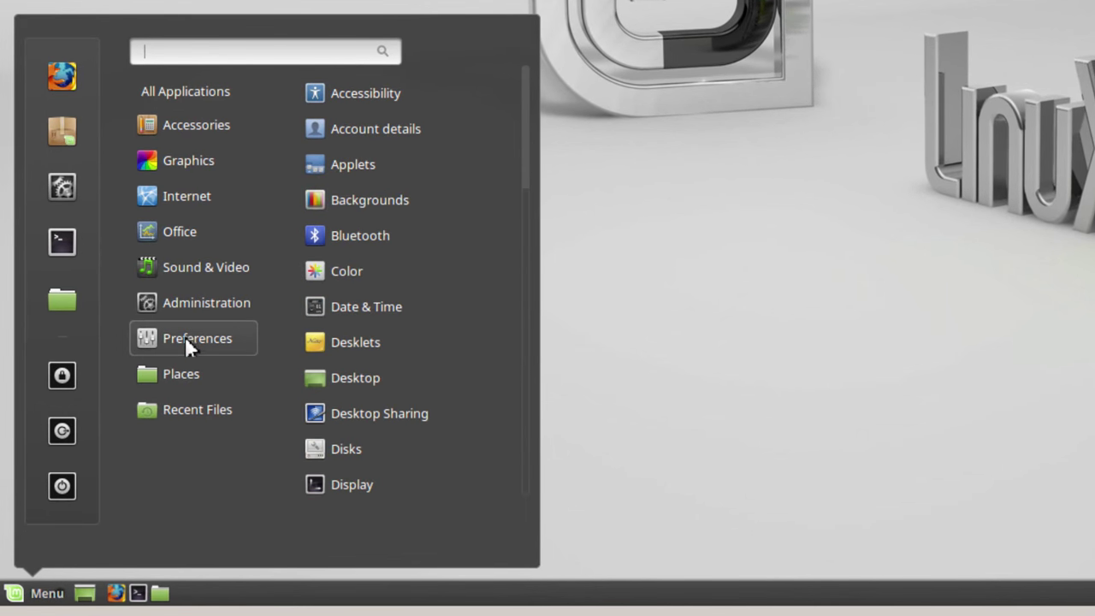
pyautogui.click(386, 413)
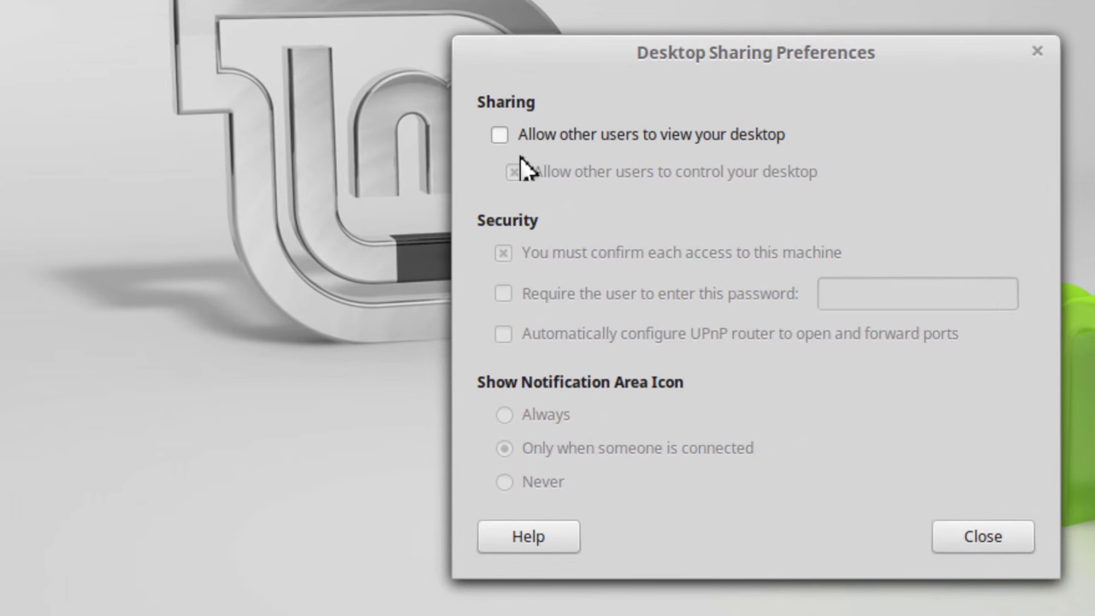
pyautogui.click(500, 135)
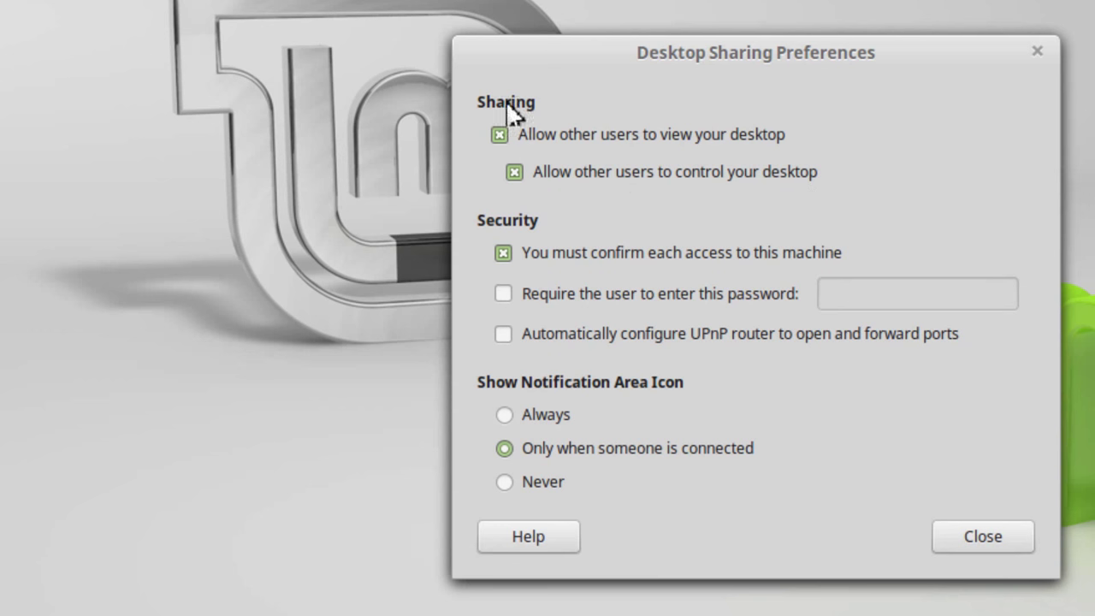
pyautogui.click(978, 536)
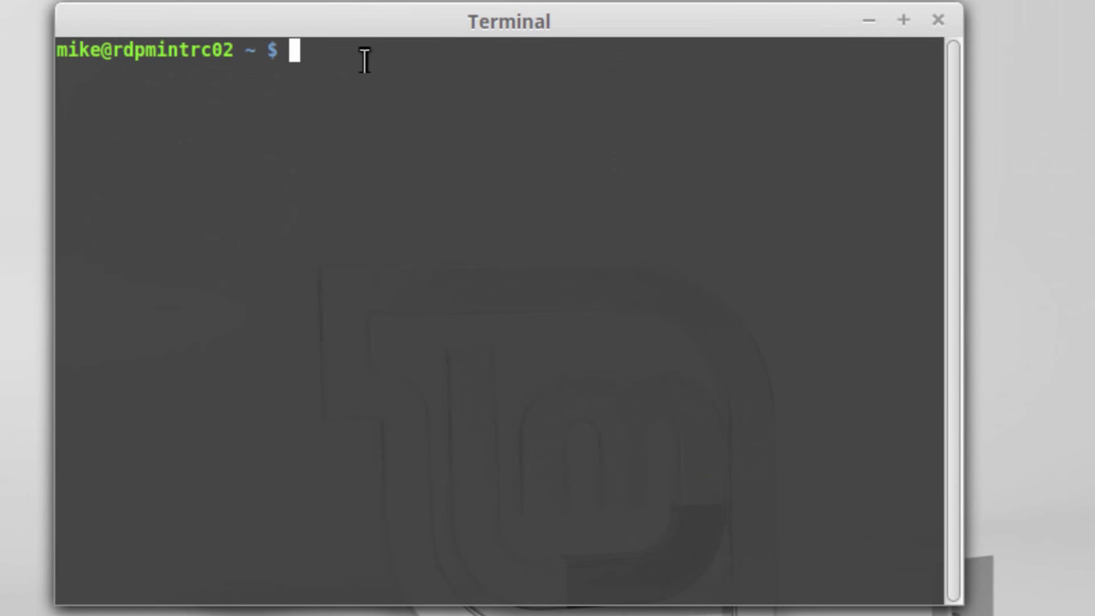
# Step: Refresh package lists with sudo apt-get update, correcting the mistyped 'updates' command
pyautogui.write('sudo a')
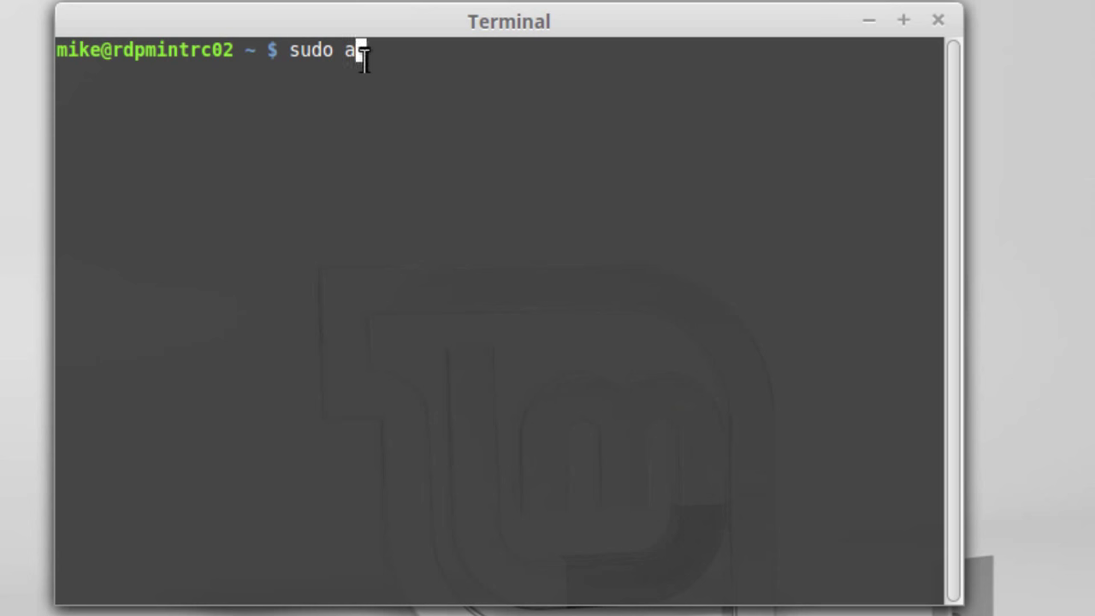
pyautogui.write('pt-get')
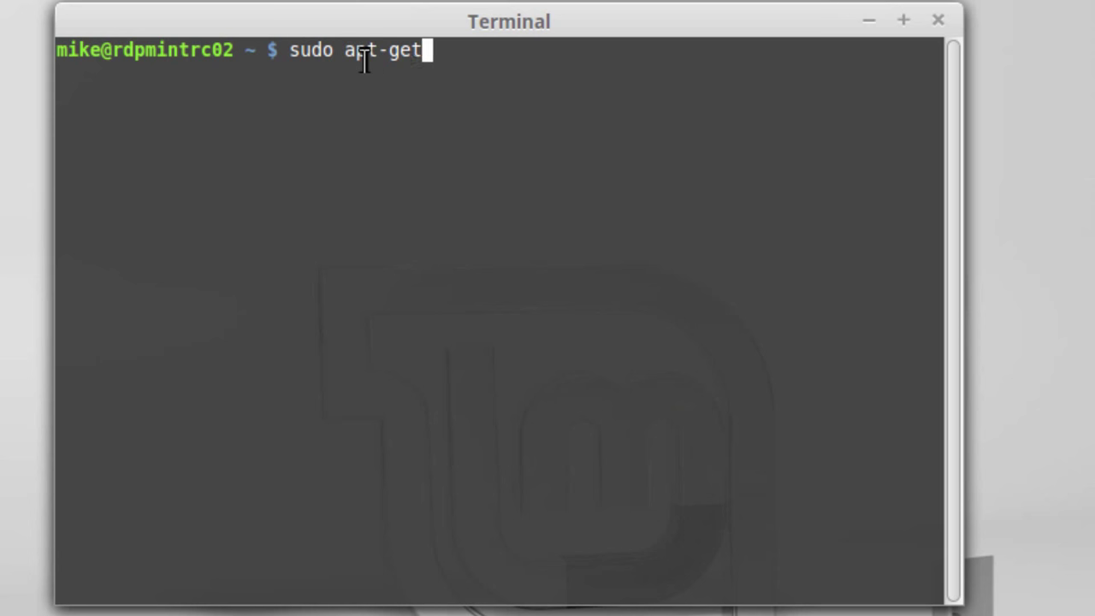
pyautogui.write(' updates')
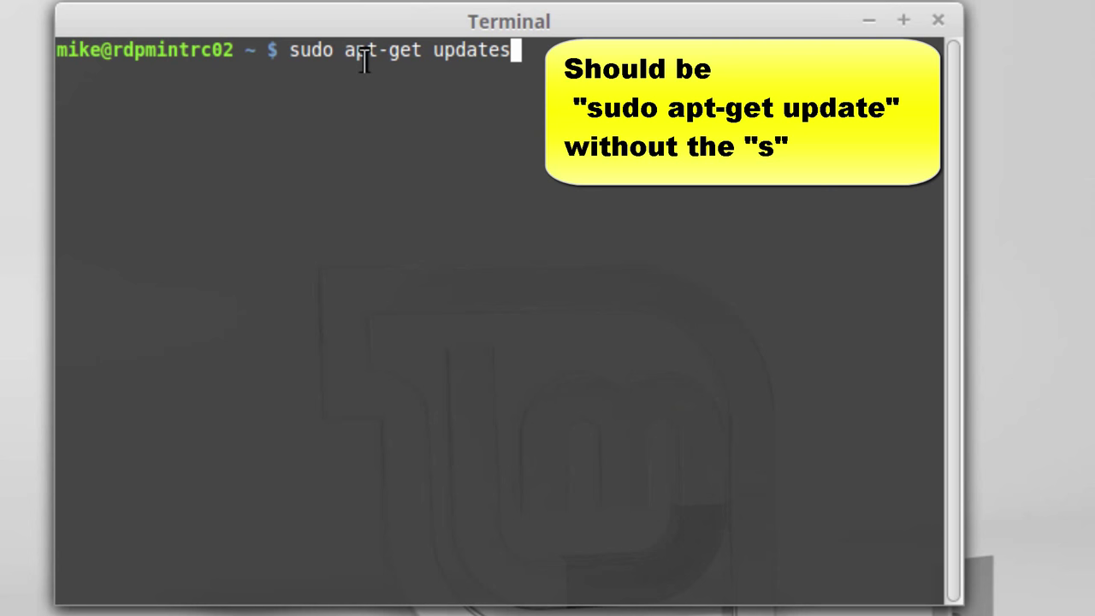
pyautogui.press('Return')
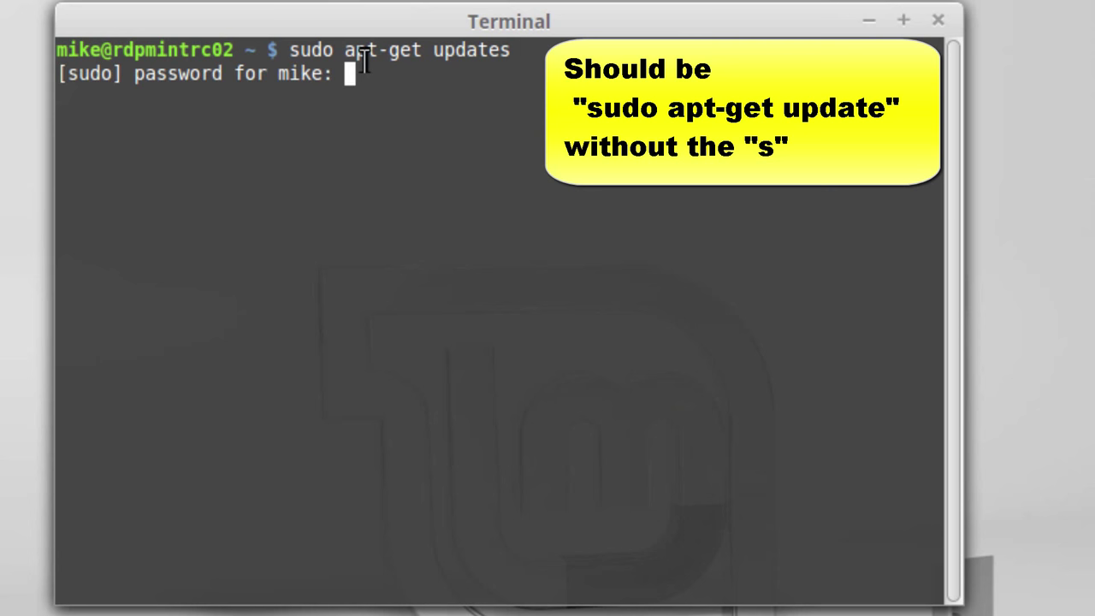
pyautogui.press('Return')
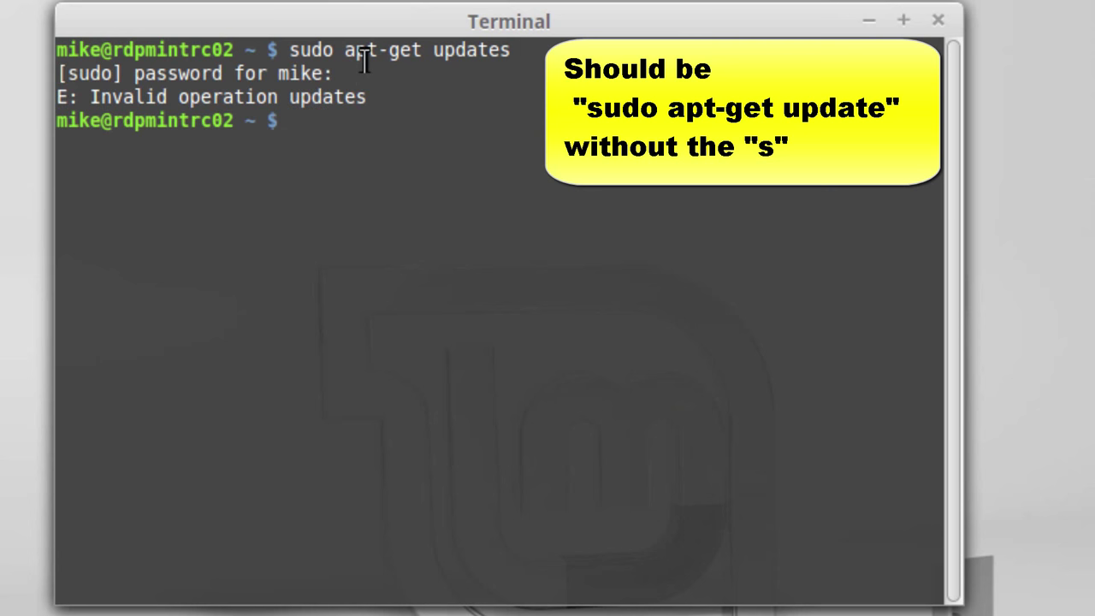
pyautogui.press('Up')
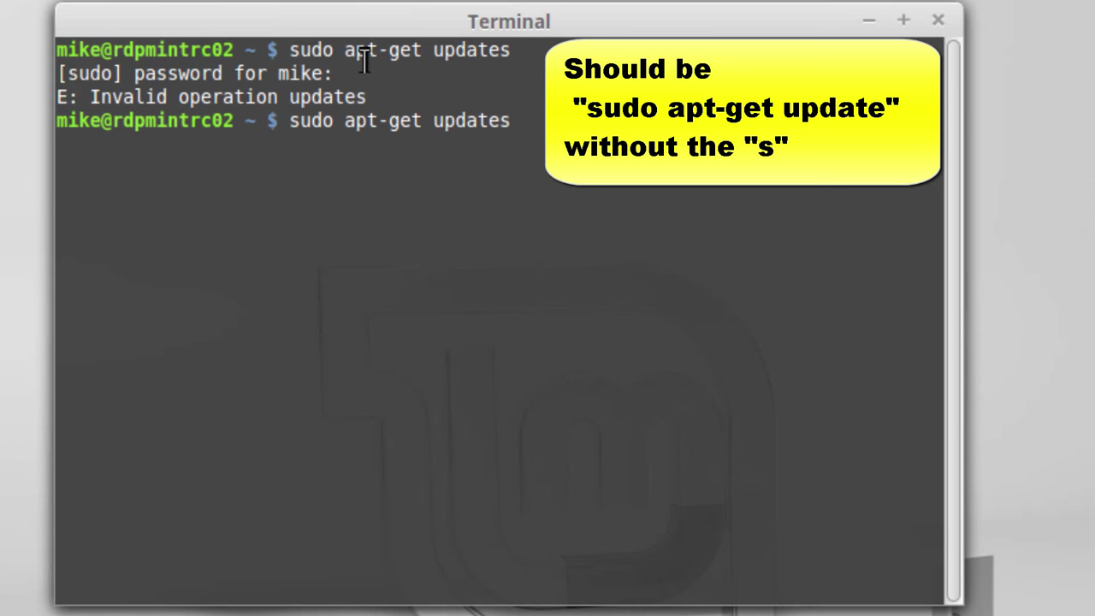
pyautogui.press('BackSpace')
pyautogui.press('Return')
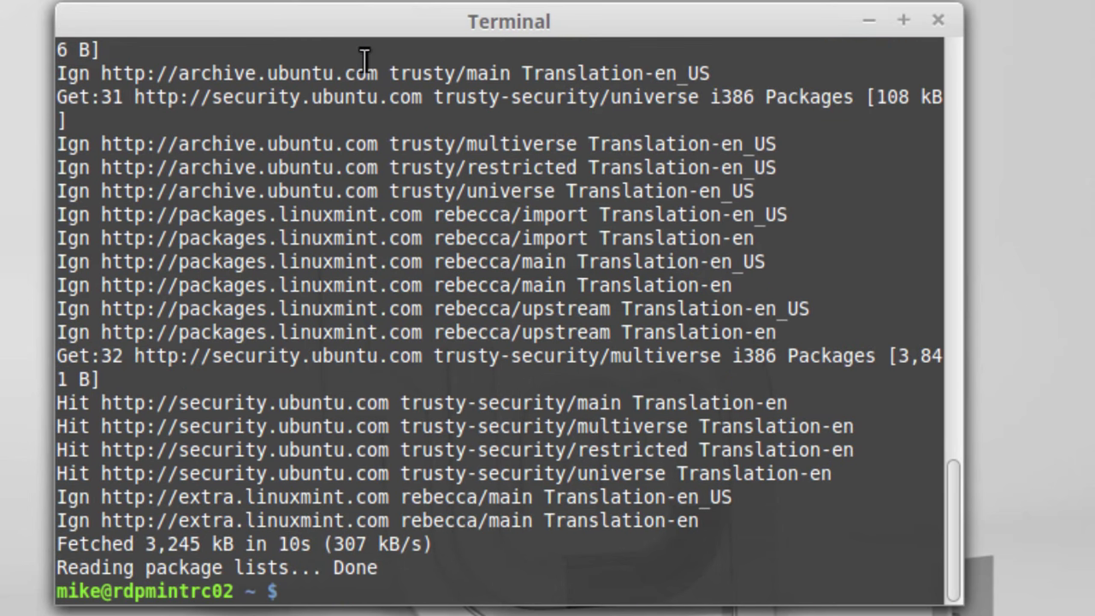
# Step: Install mint-meta-xfce (43 new packages) with sudo apt-get, then enter sudo reboot
pyautogui.write('sudo ')
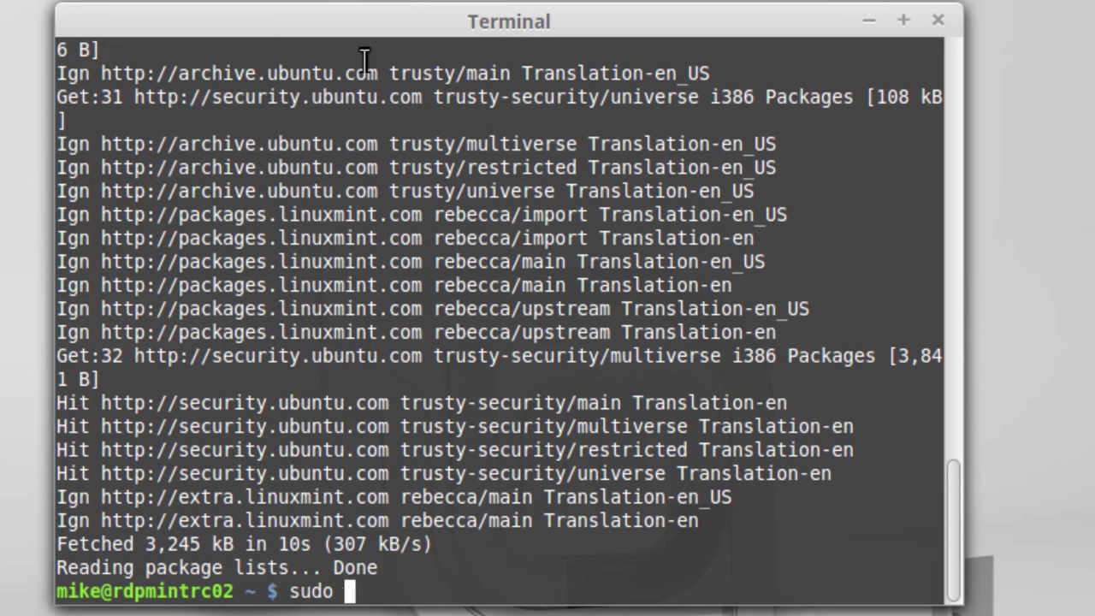
pyautogui.write('apt-ge')
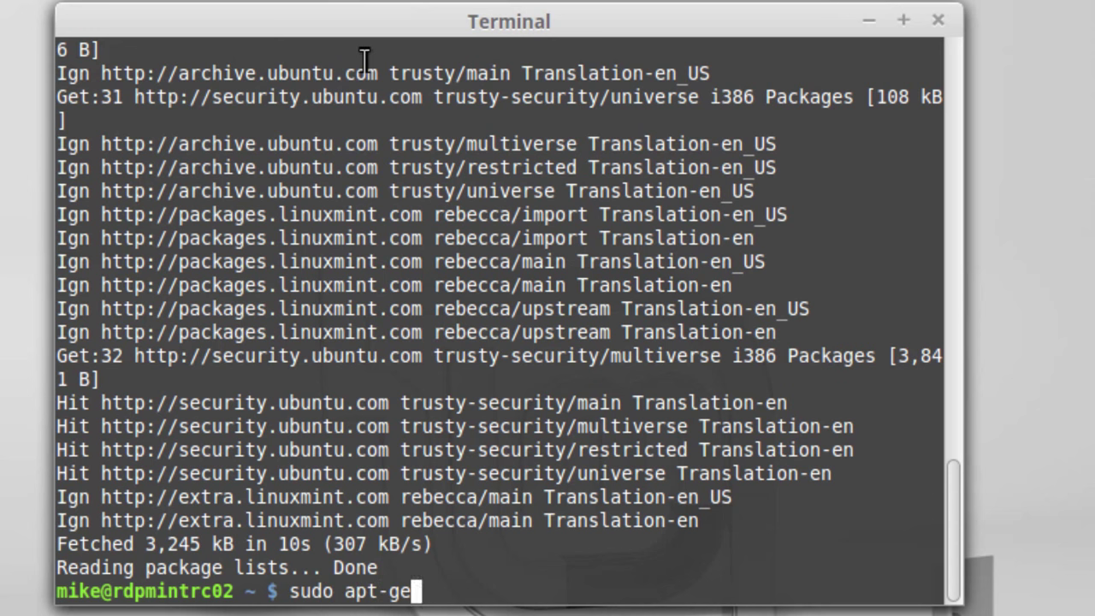
pyautogui.write('t insta')
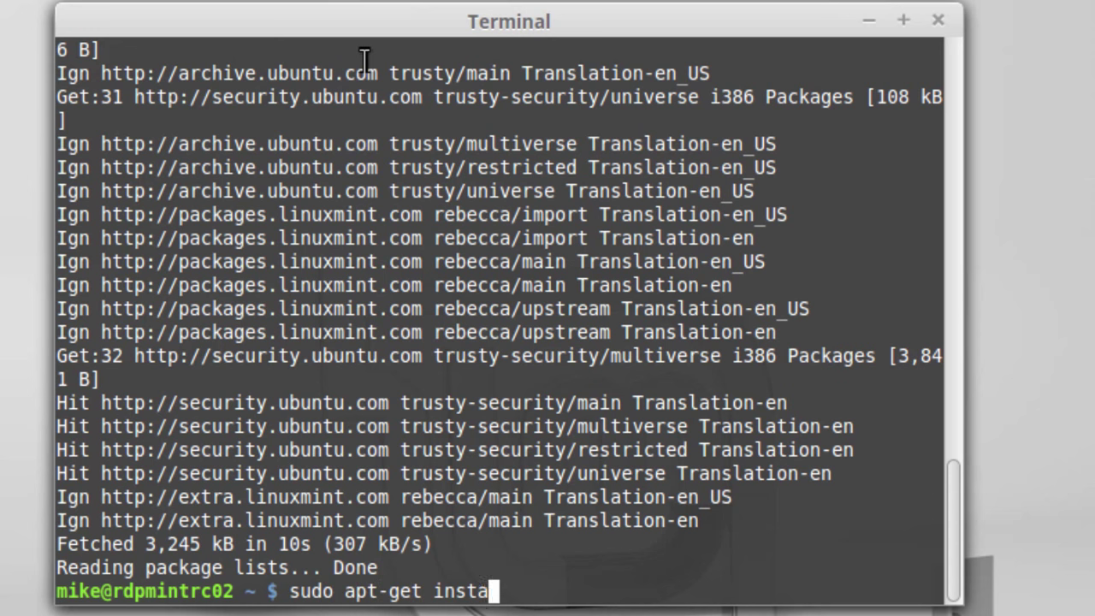
pyautogui.write('ll mint')
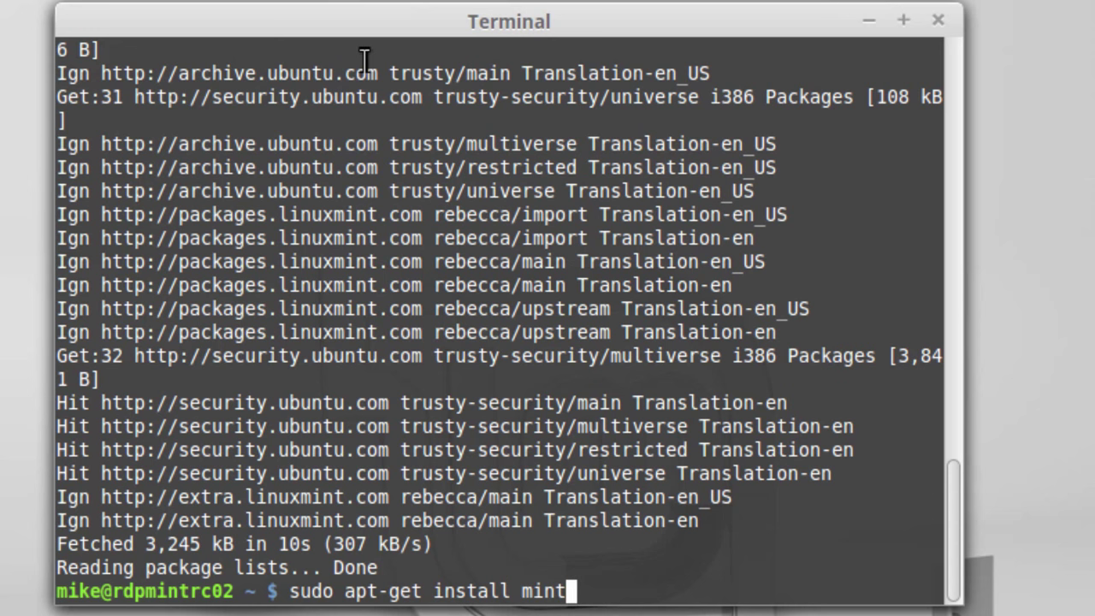
pyautogui.write('-meta')
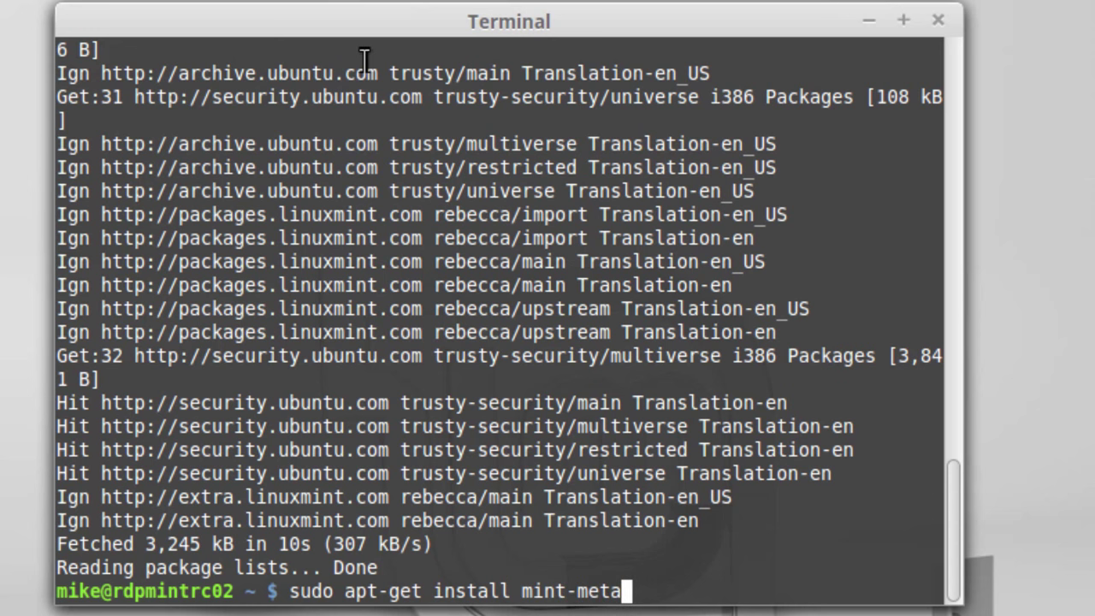
pyautogui.write('-xfce')
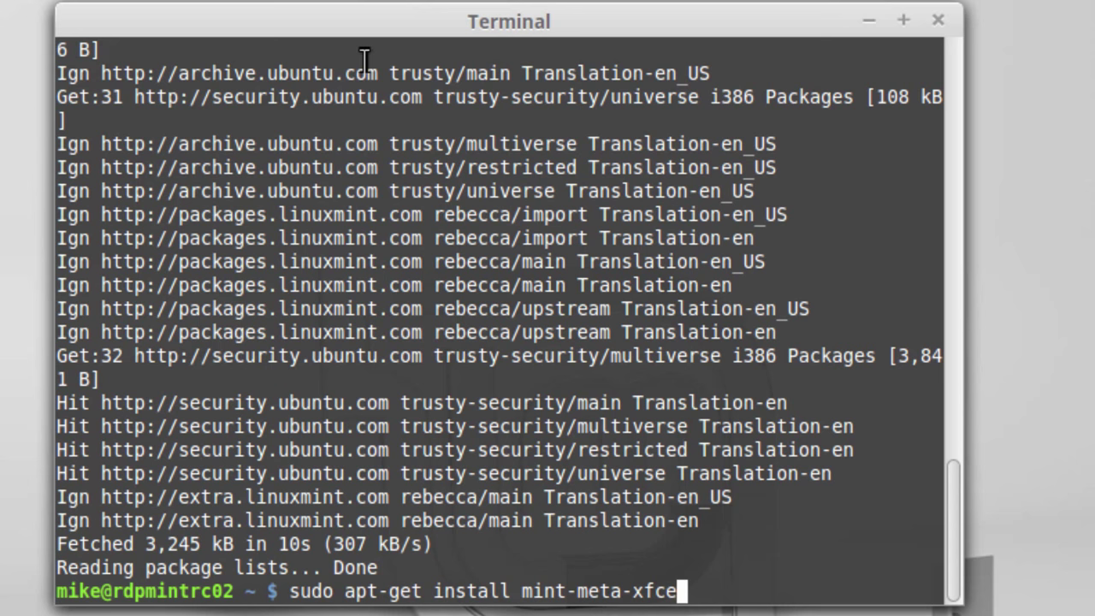
pyautogui.press('Return')
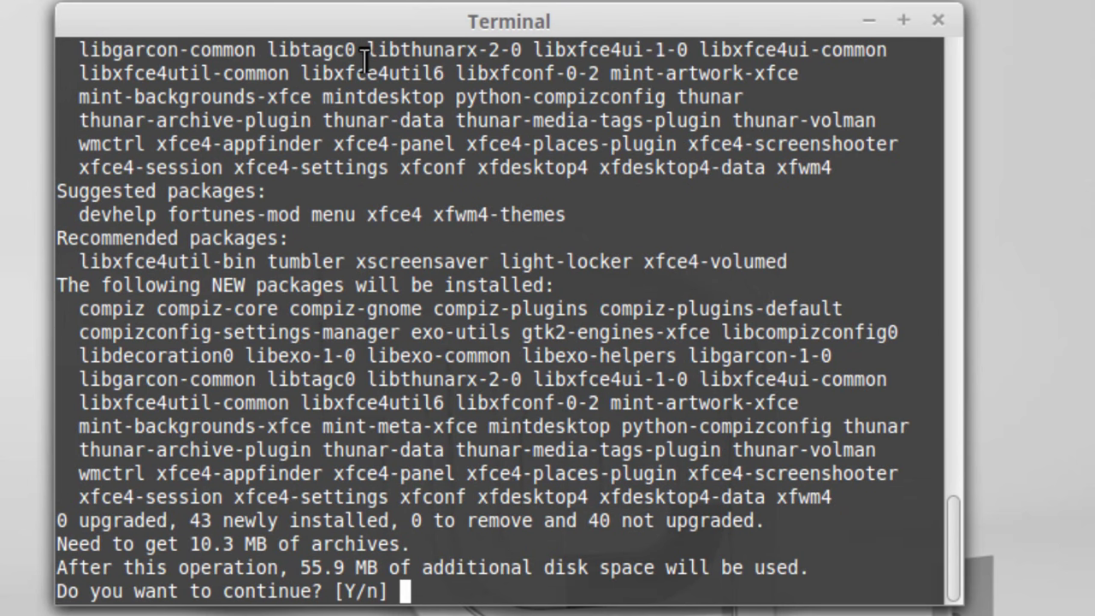
pyautogui.write('y')
pyautogui.press('Return')
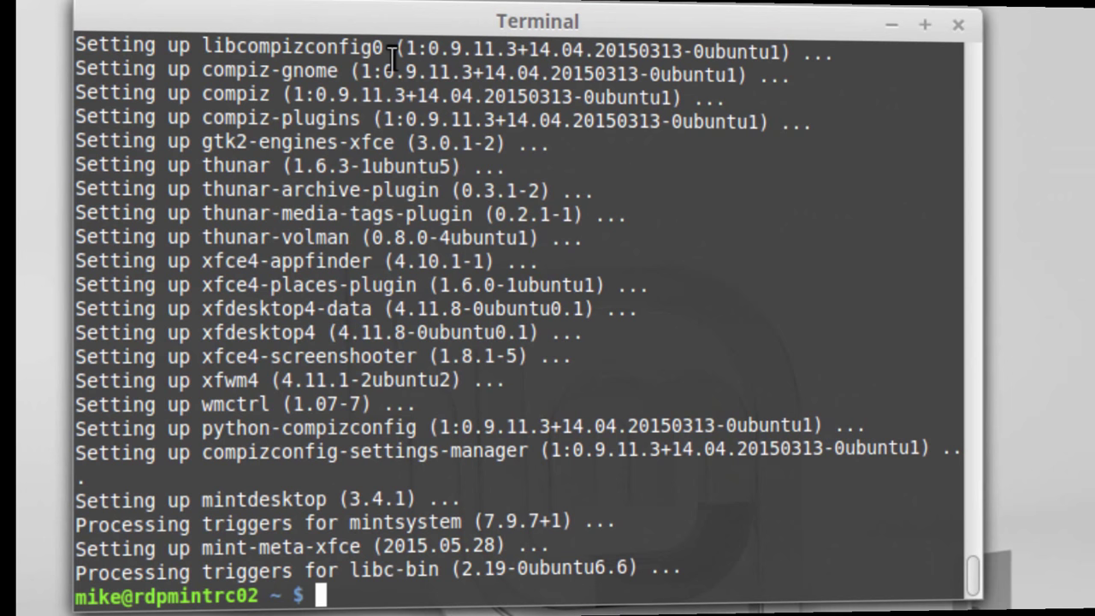
pyautogui.write('sudo ')
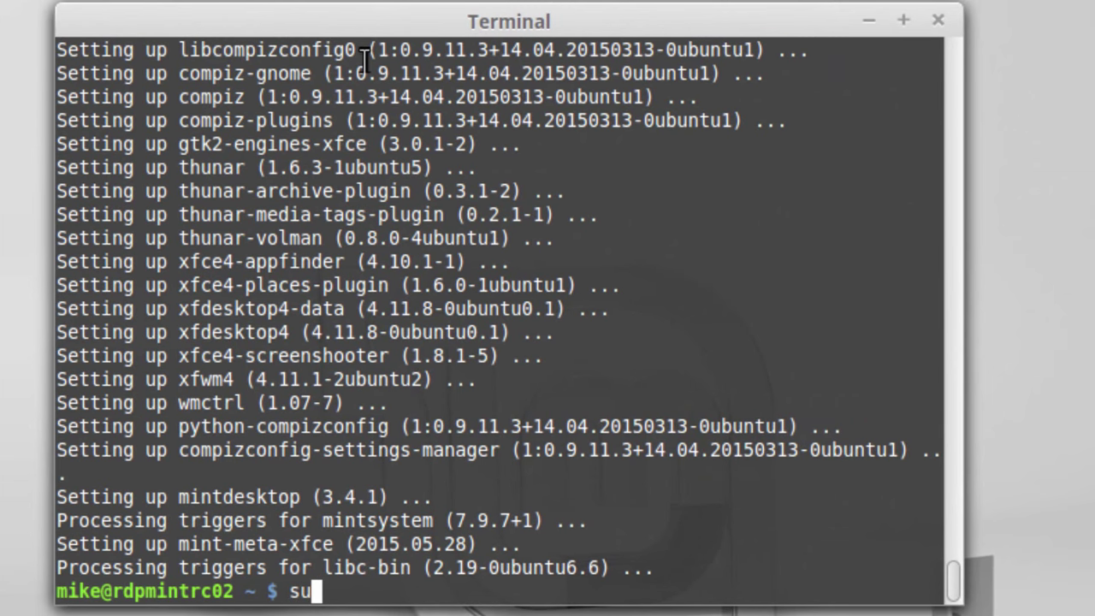
pyautogui.write('reboot')
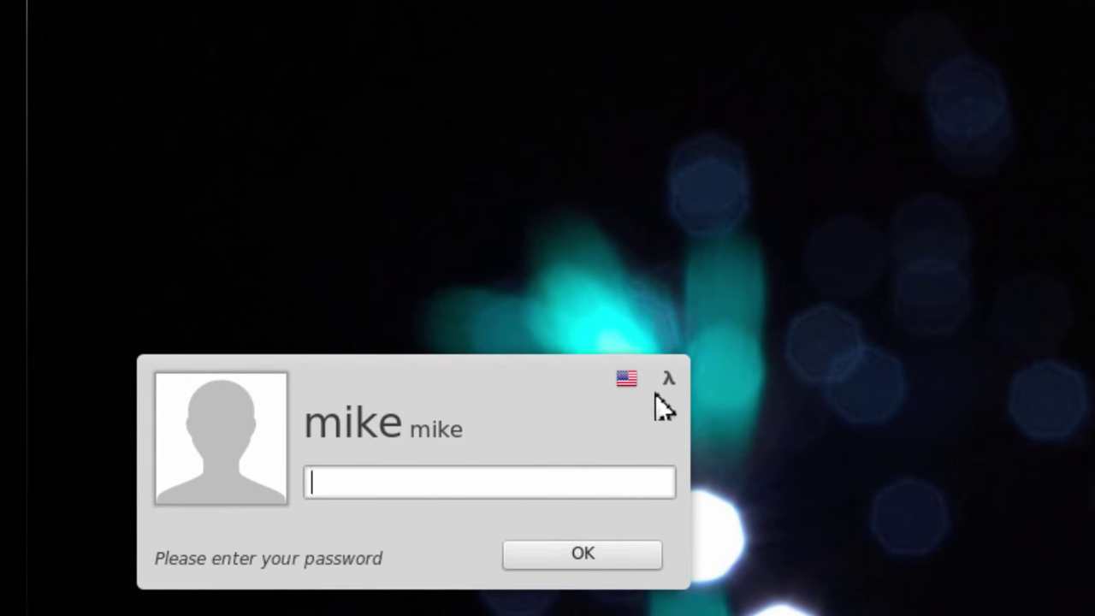
# Step: Pick the Cinnamon session on the MDM login screen and start entering the password
pyautogui.click(672, 379)
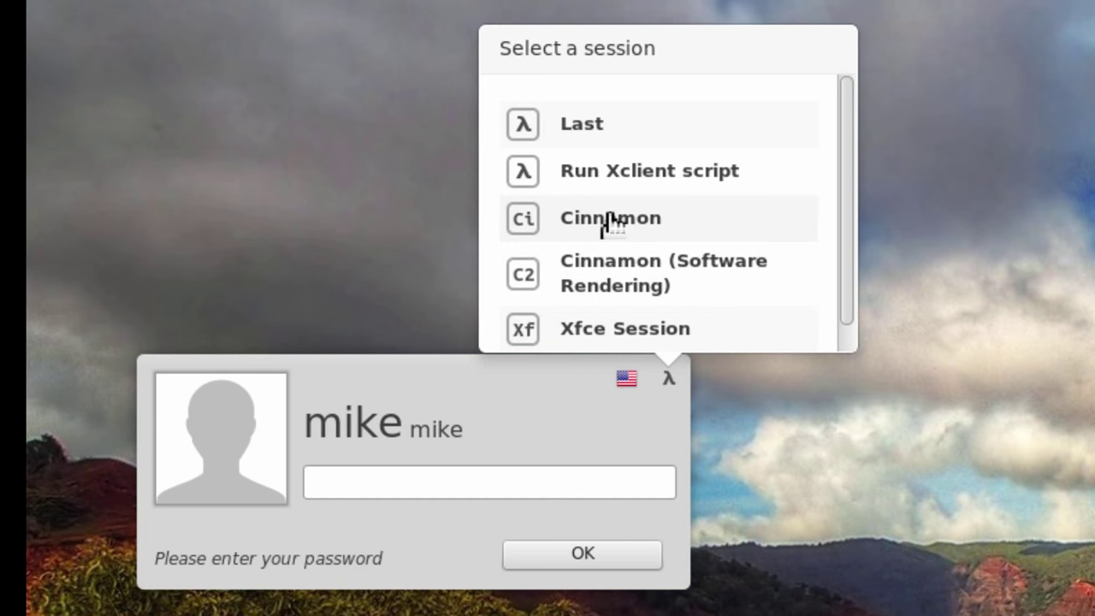
pyautogui.click(606, 224)
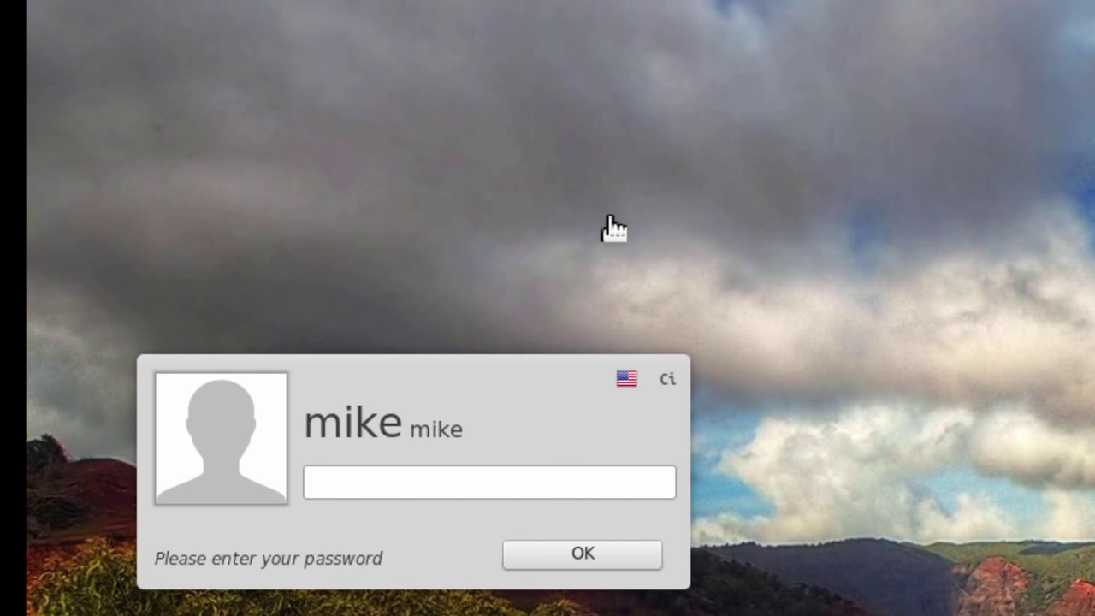
pyautogui.click(455, 485)
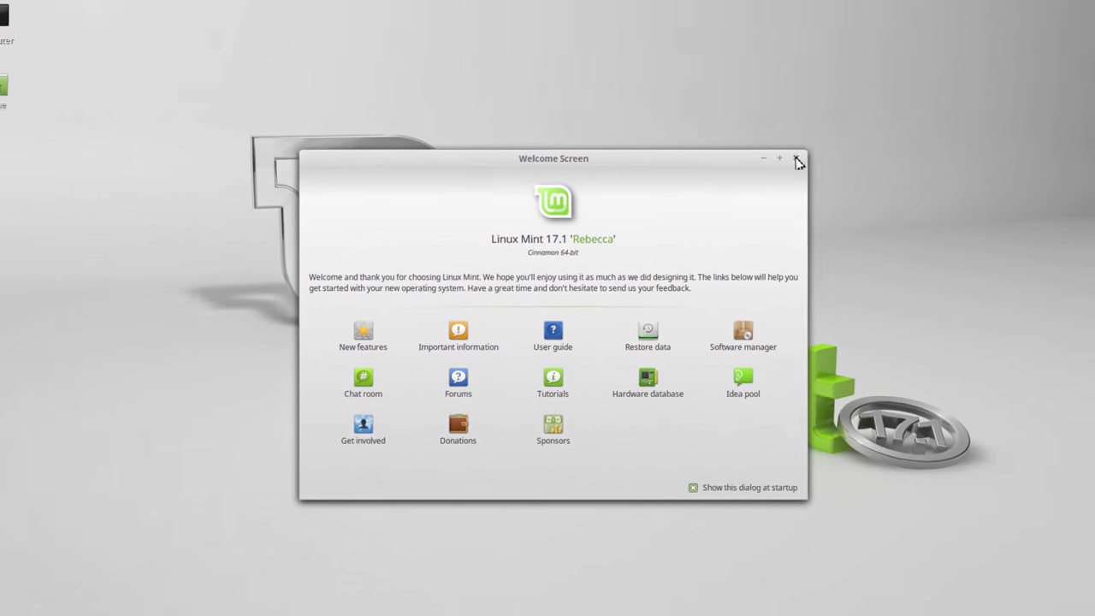
# Step: Close the Welcome Screen and install xrdp with sudo apt-get install xrdp
pyautogui.click(765, 173)
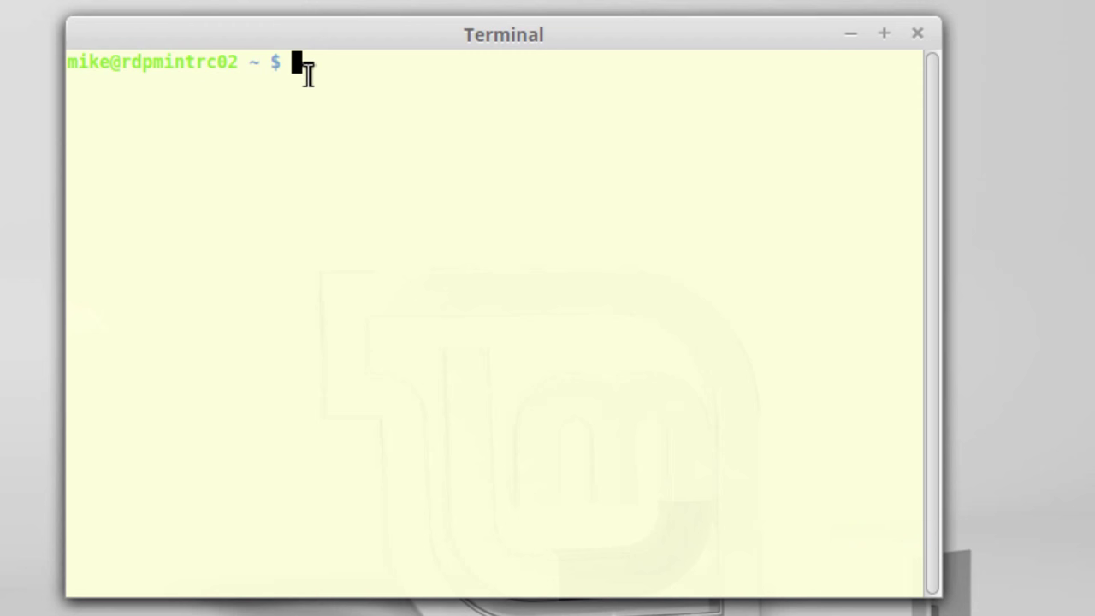
pyautogui.write('sudo apt-')
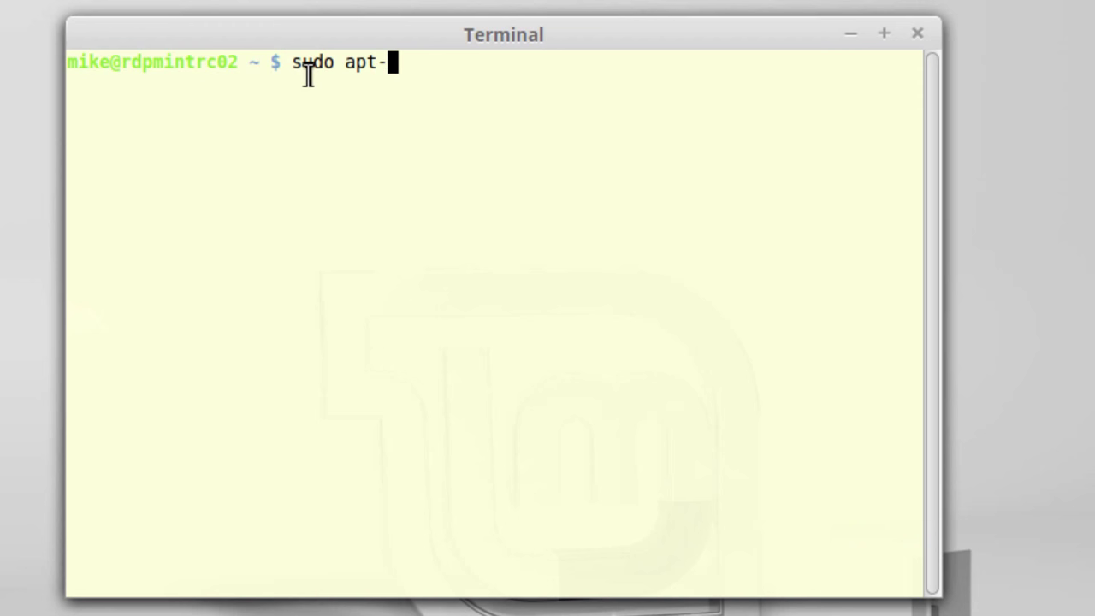
pyautogui.write('get ins')
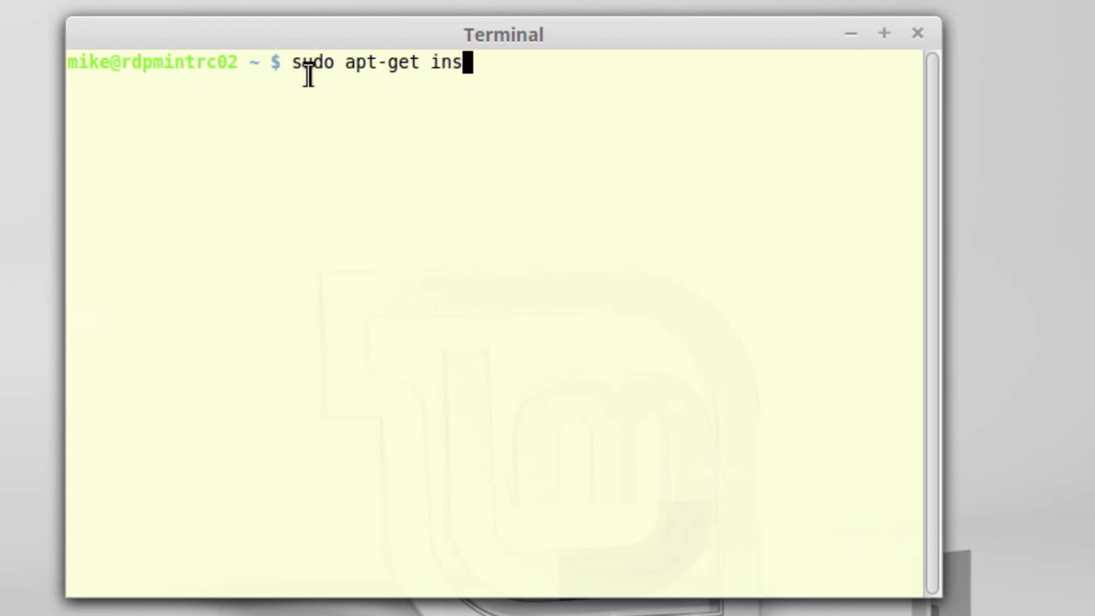
pyautogui.write('tall xrdp')
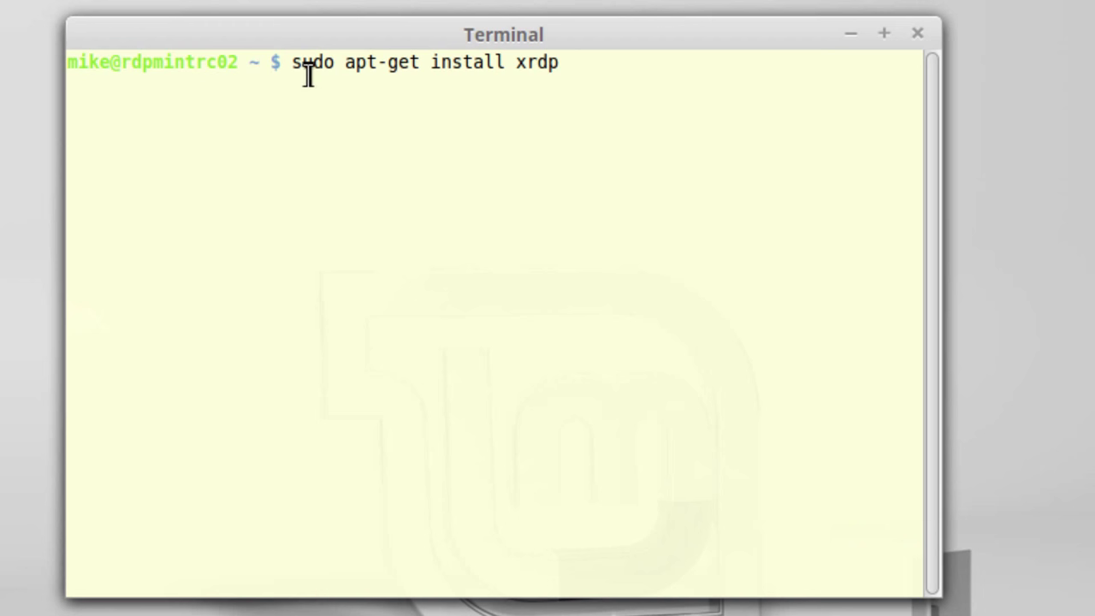
pyautogui.press('Return')
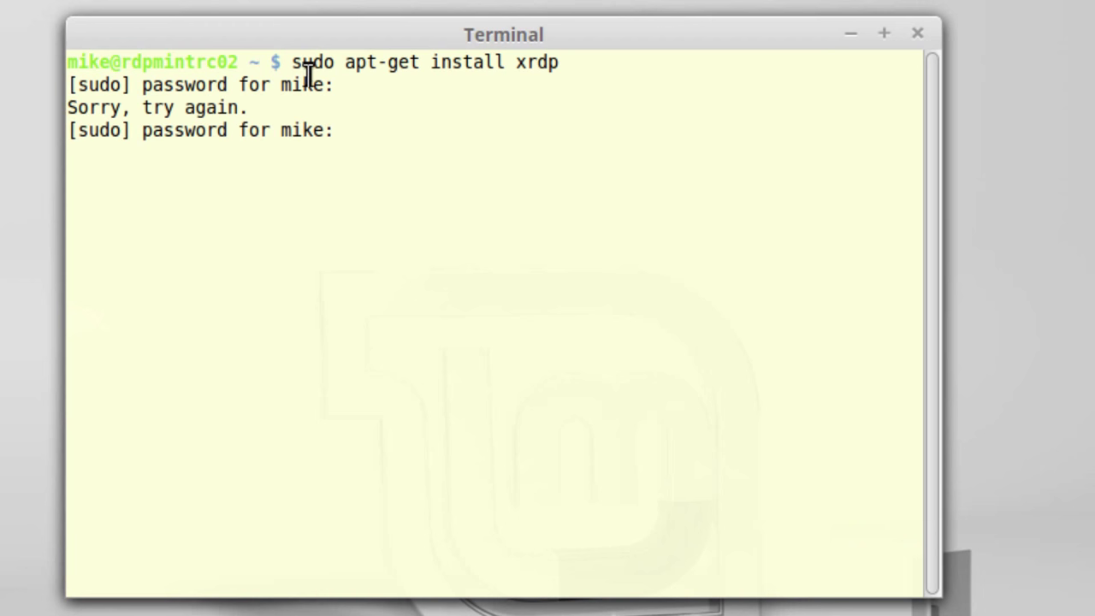
pyautogui.press('Return')
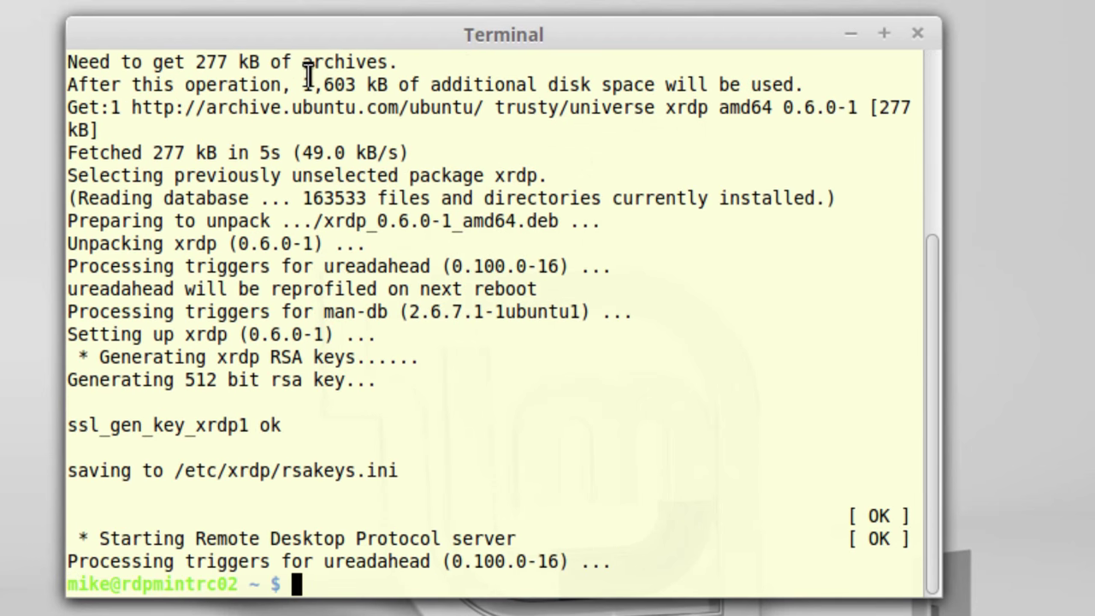
# Step: Install tightvncserver with sudo apt-get install tightvncserver
pyautogui.write('sudo')
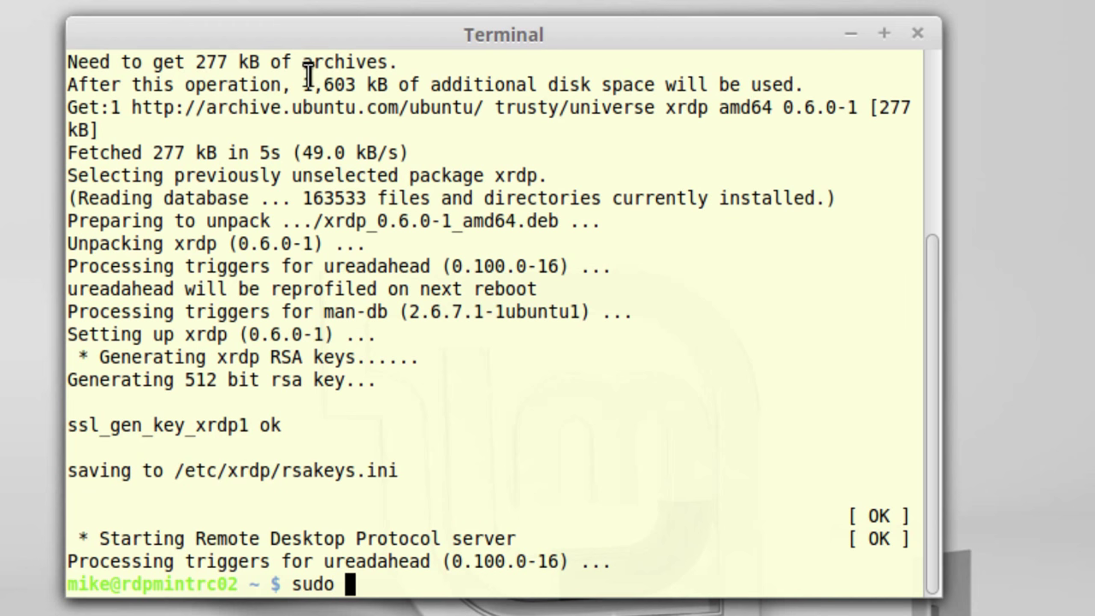
pyautogui.write('apt-get inst')
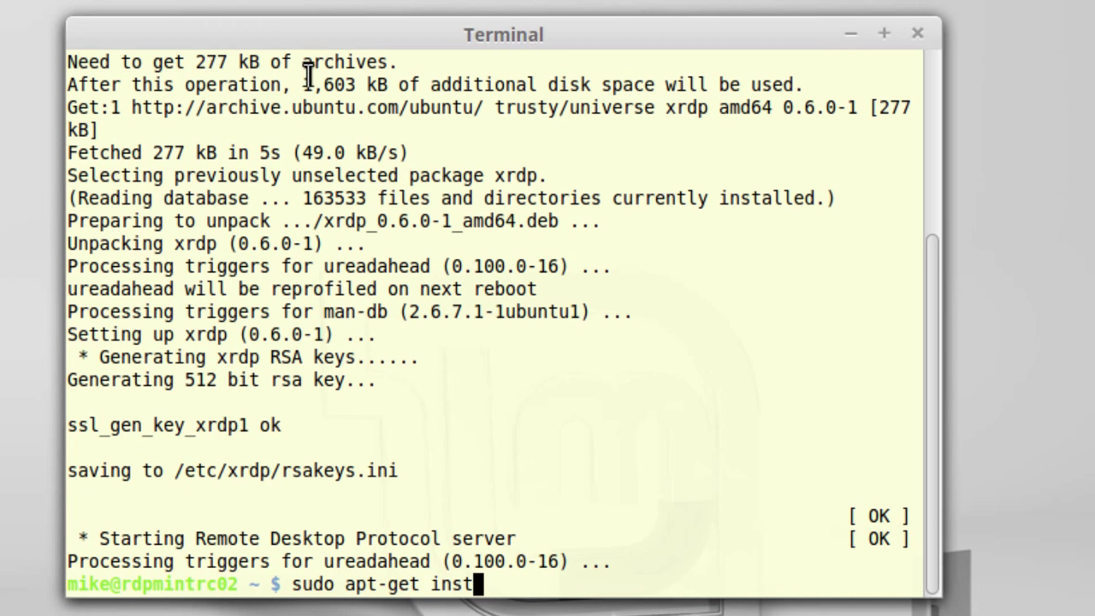
pyautogui.write('all ')
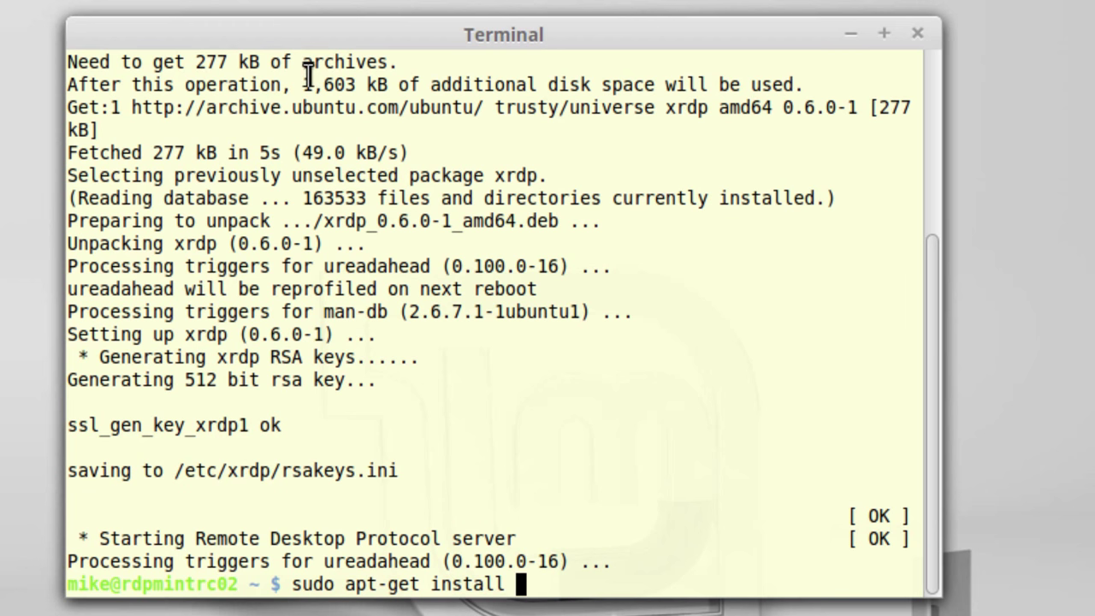
pyautogui.write('tig')
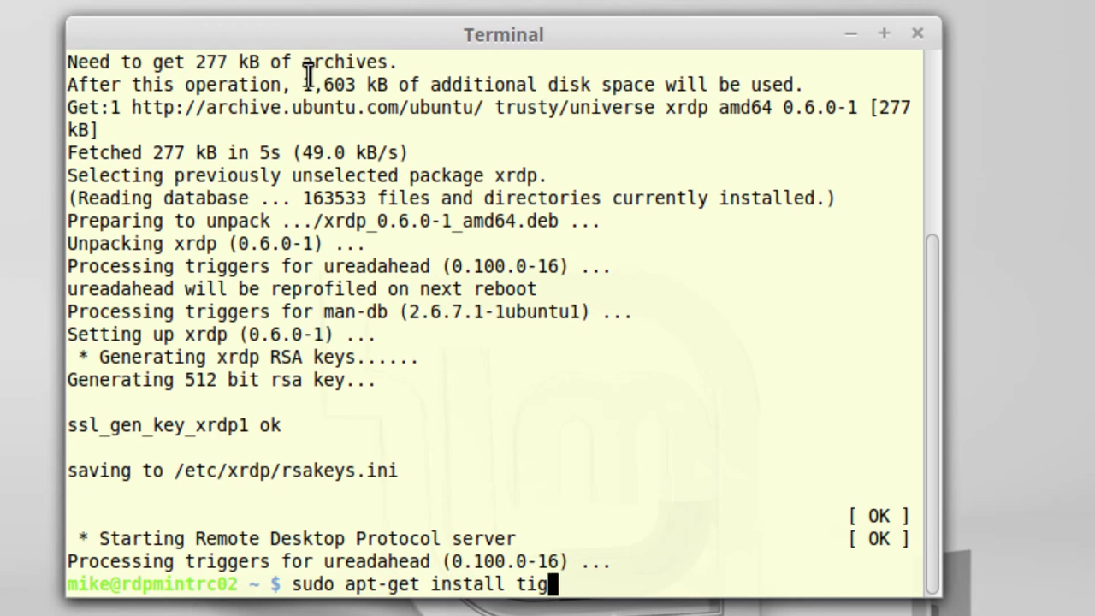
pyautogui.write('htvncserver')
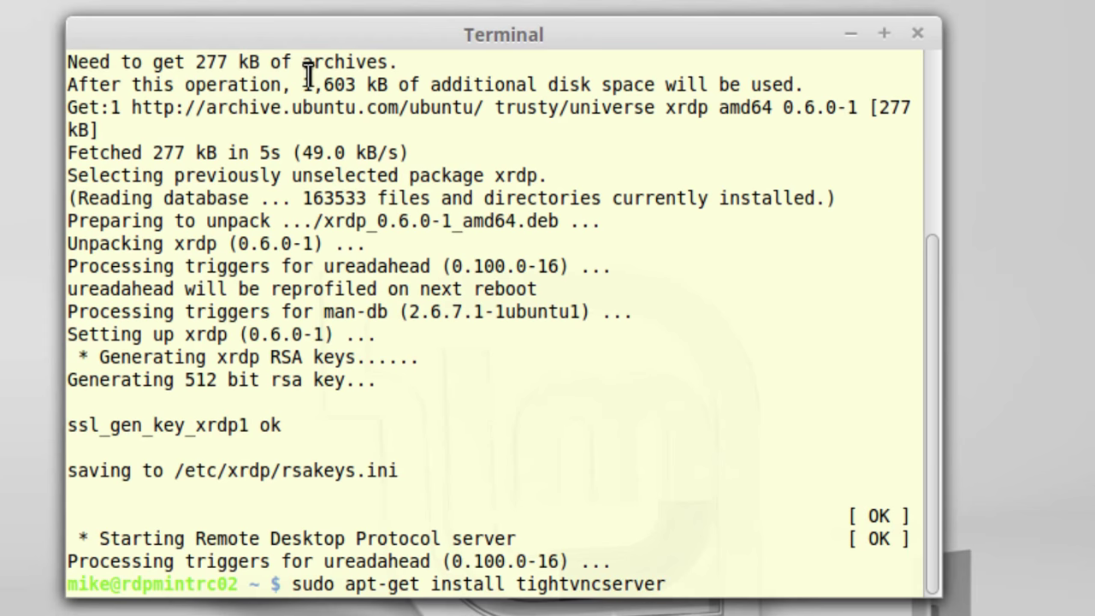
pyautogui.press('Return')
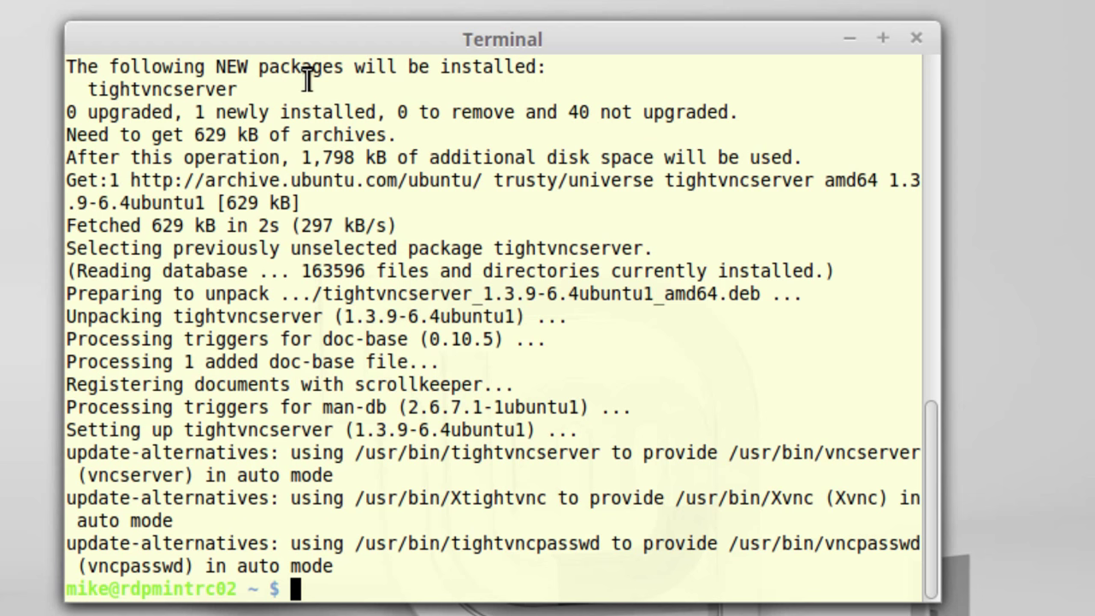
pyautogui.write('ech')
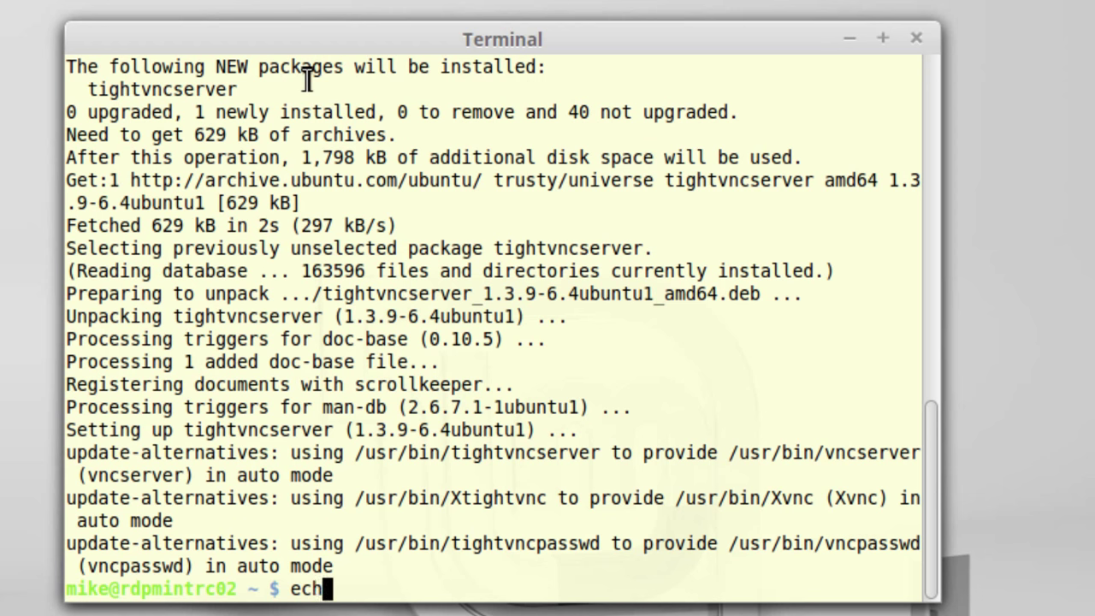
pyautogui.write('o "')
# Step: Write xfce4-session into the home folder's .xsession file using echo redirection
pyautogui.write('xf')
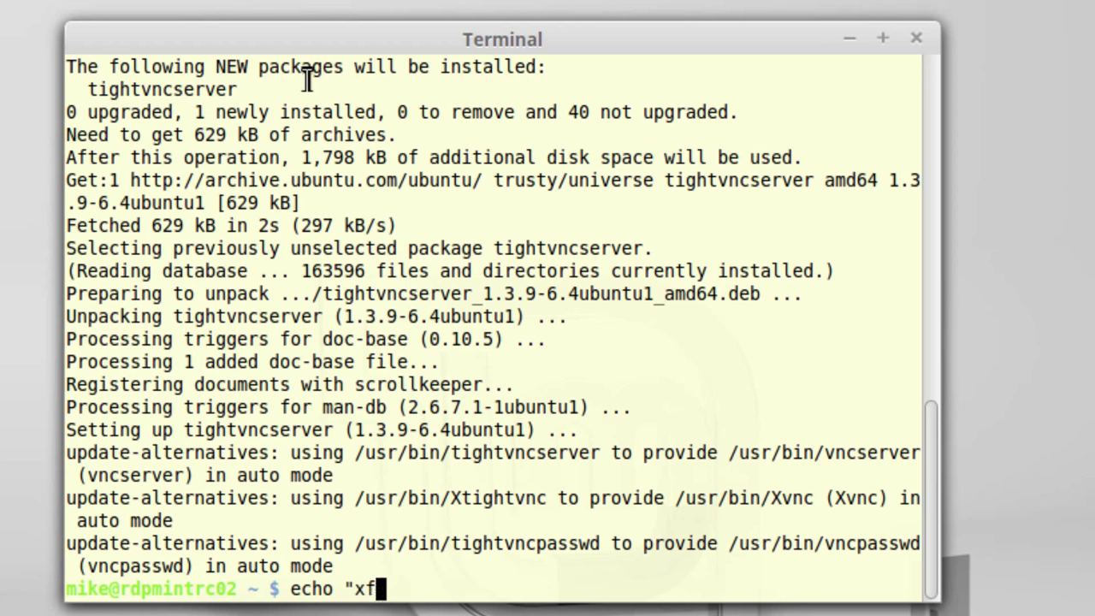
pyautogui.write('ce4-s')
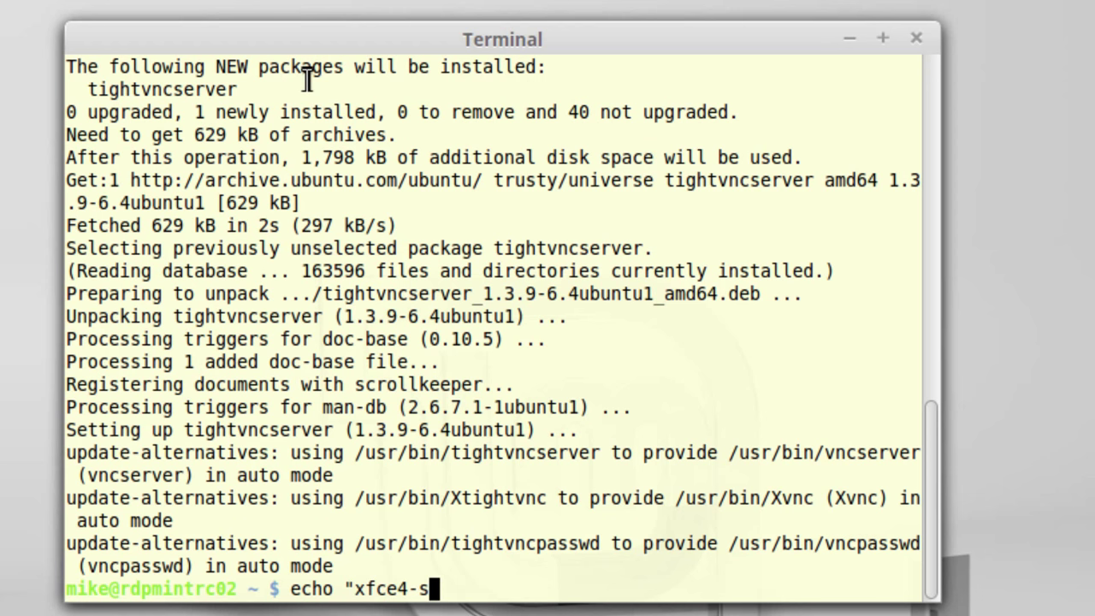
pyautogui.write('ession"')
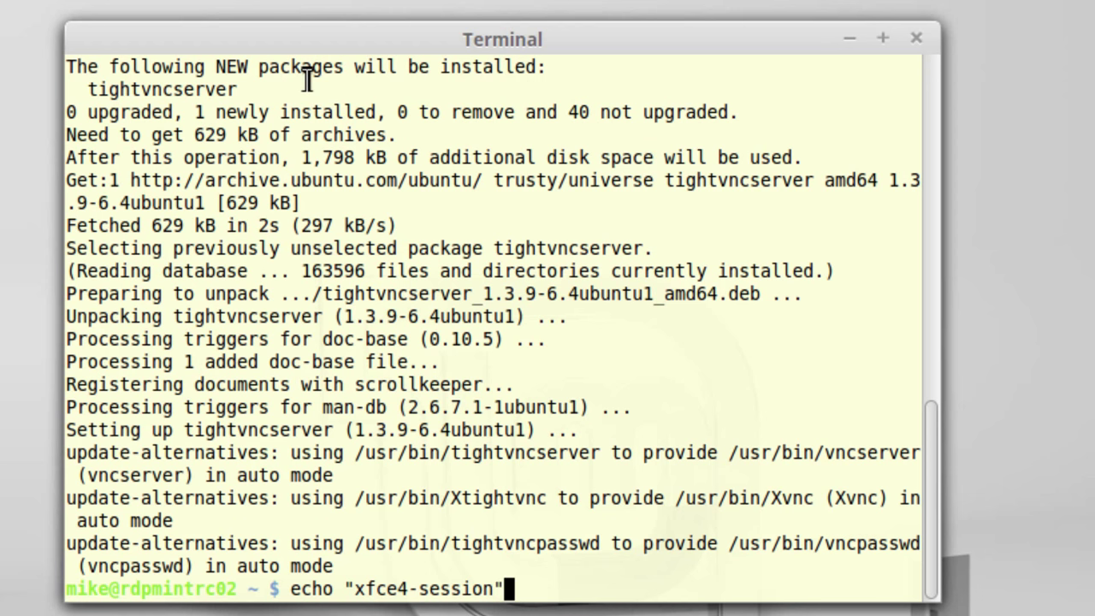
pyautogui.write(' >')
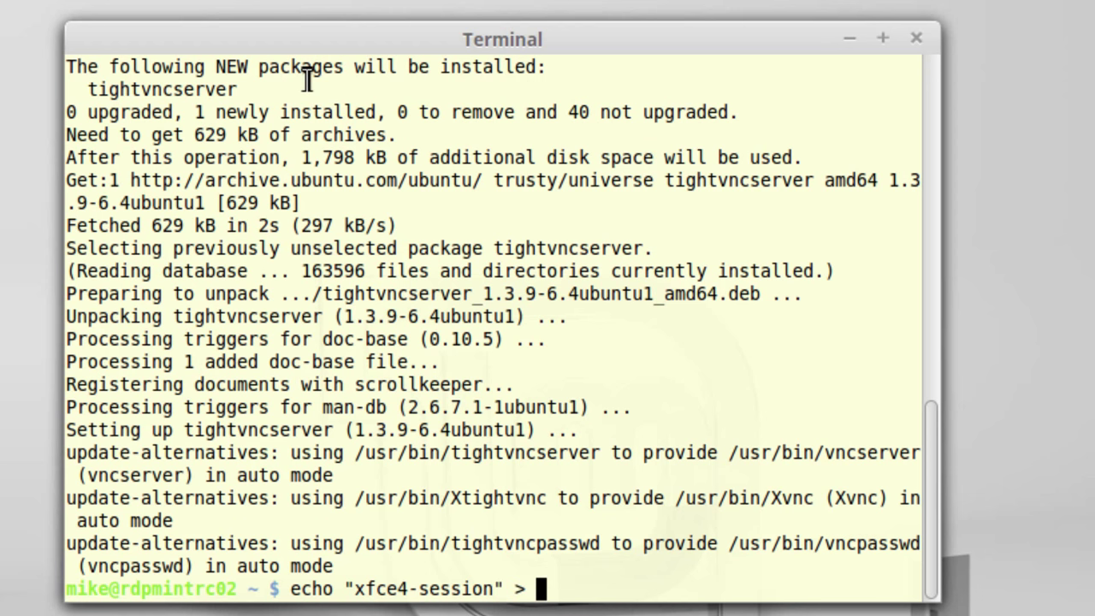
pyautogui.write(' .xsession')
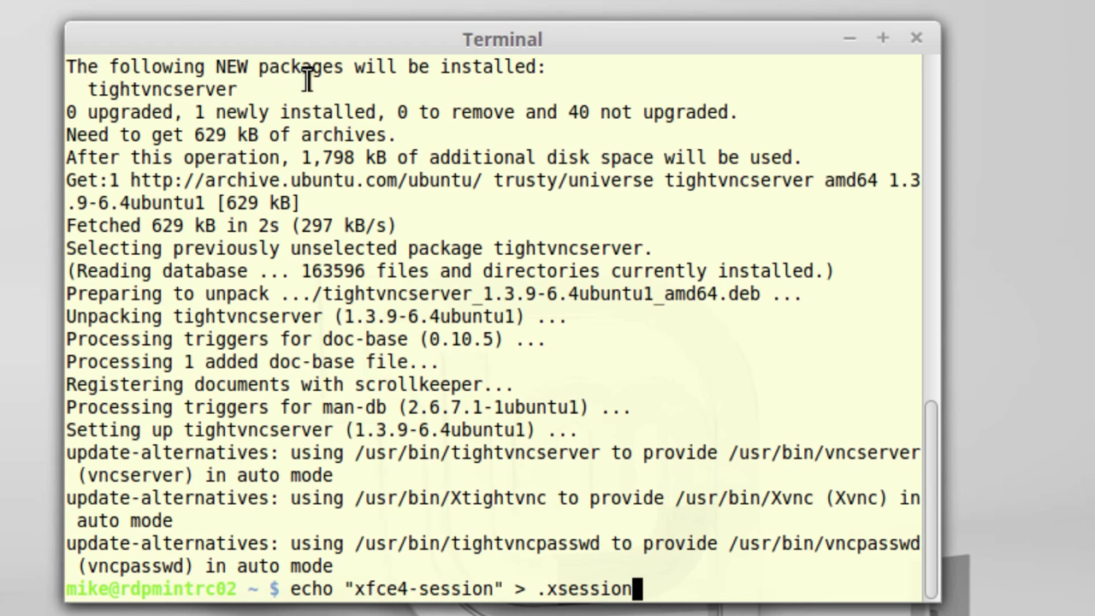
pyautogui.press('Return')
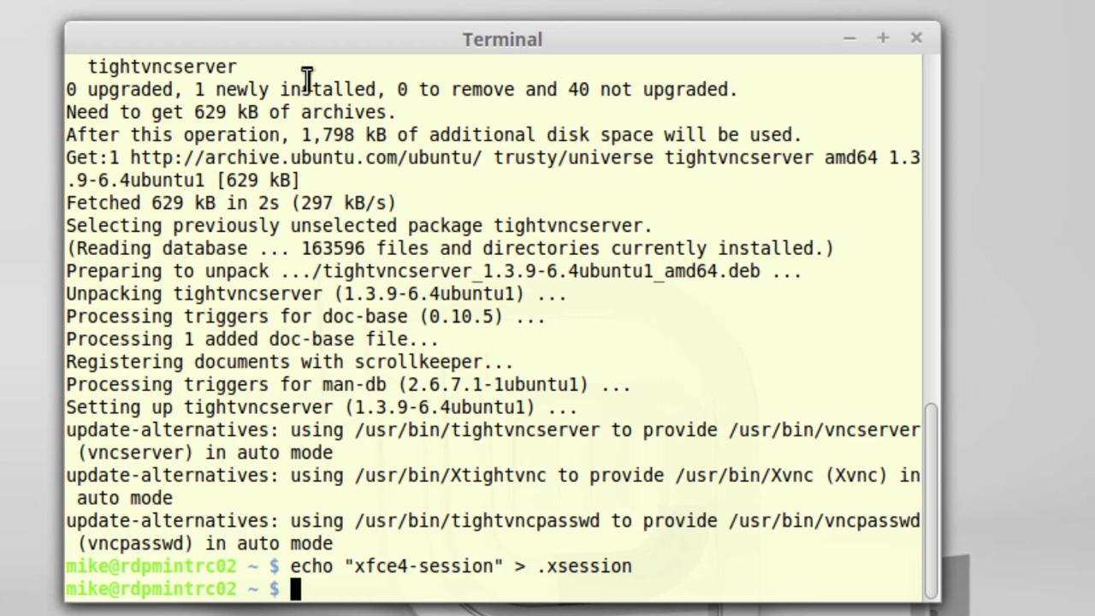
pyautogui.write('vim')
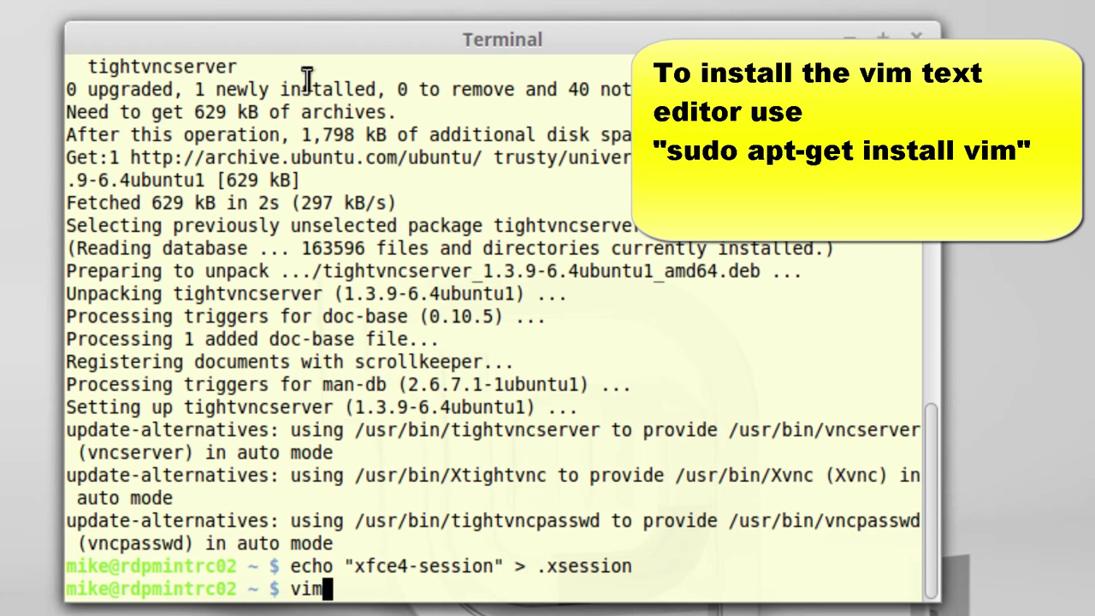
pyautogui.write('.xsess')
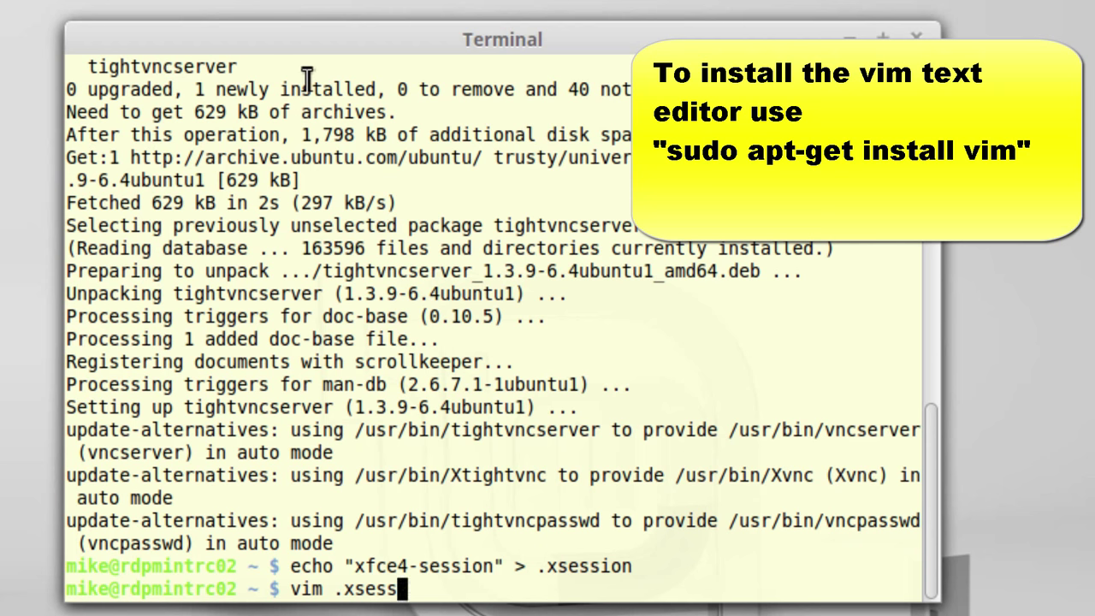
pyautogui.write('ion')
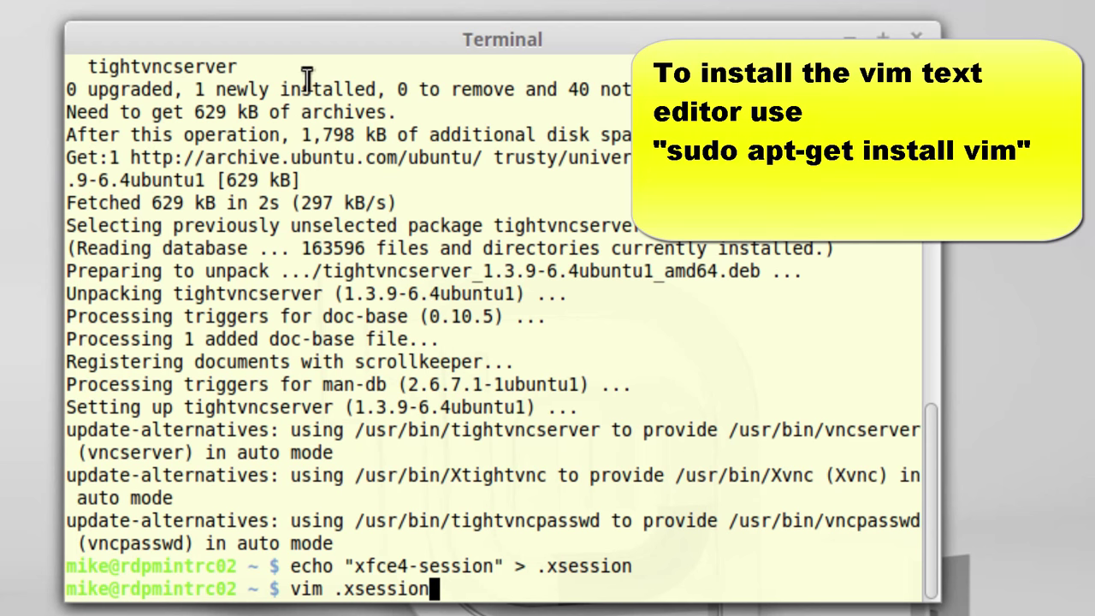
pyautogui.press('Return')
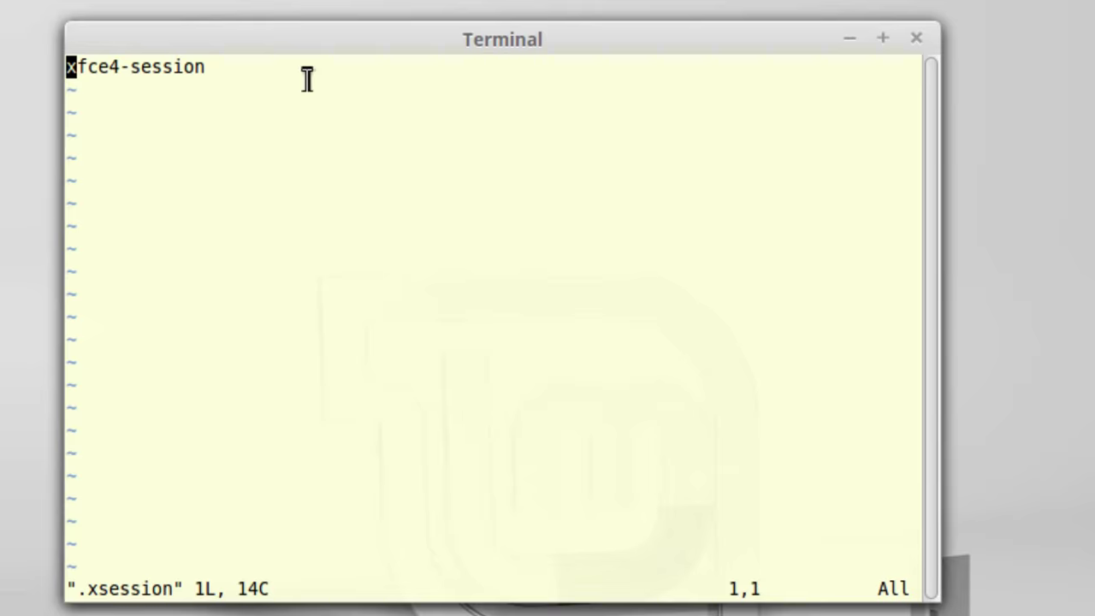
pyautogui.hotkey('shift', ':')
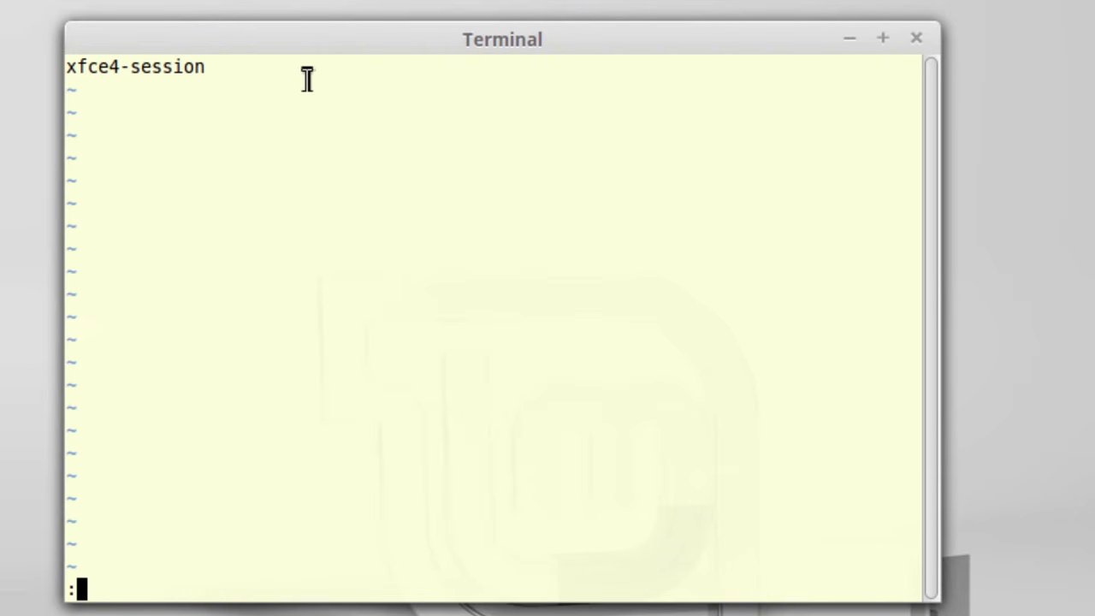
pyautogui.write('q')
pyautogui.press('Return')
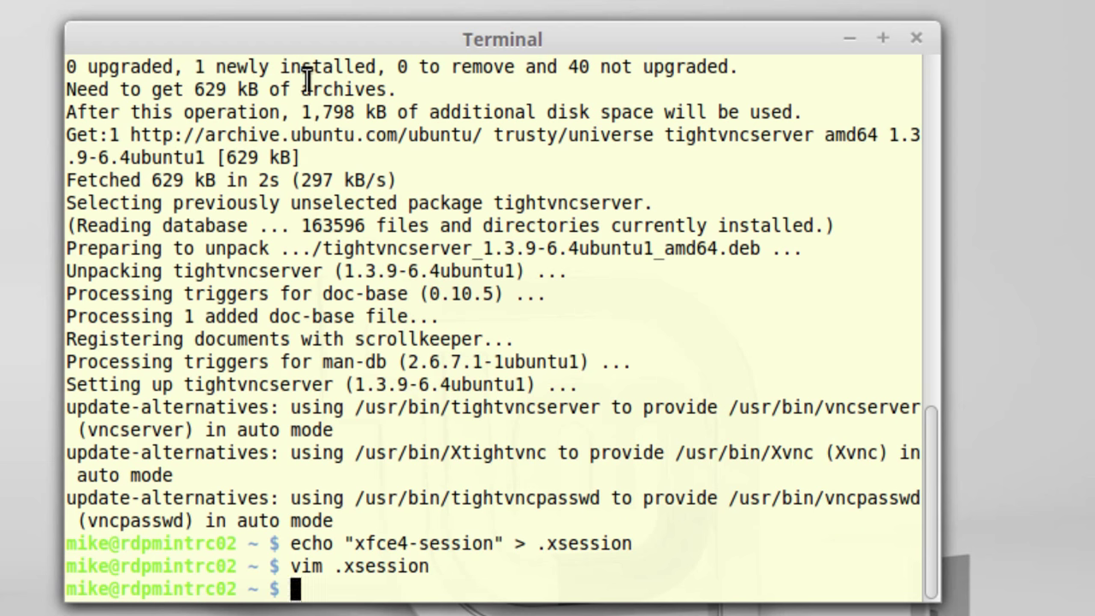
# Step: Run sudo service xrdp start, fixing the 'servioce' typo first
pyautogui.write('sudo servioce')
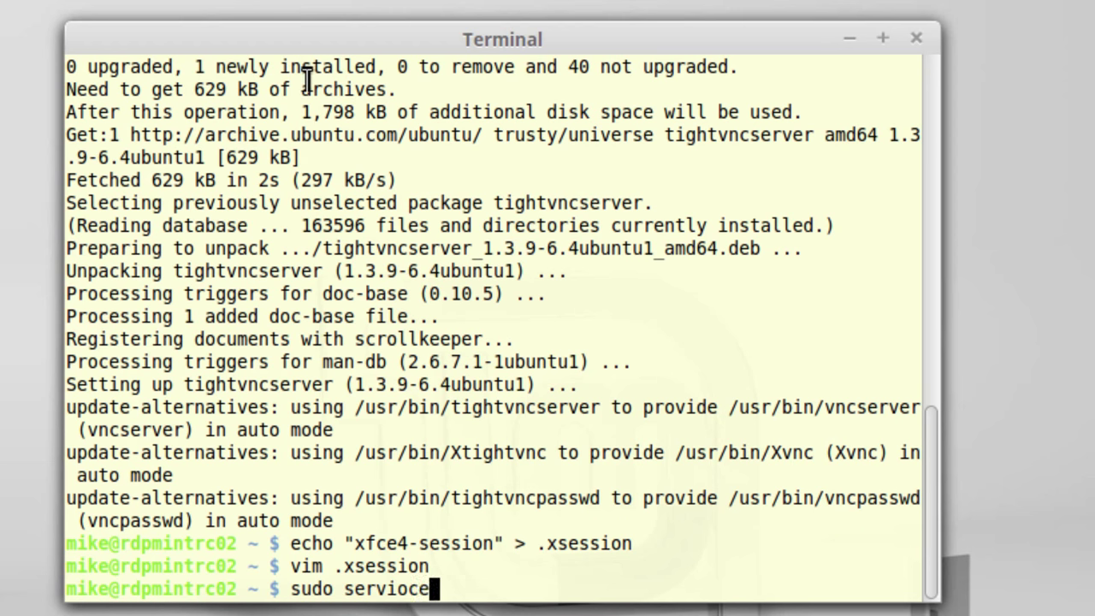
pyautogui.press('BackSpace')
pyautogui.press('BackSpace')
pyautogui.write('ce xr')
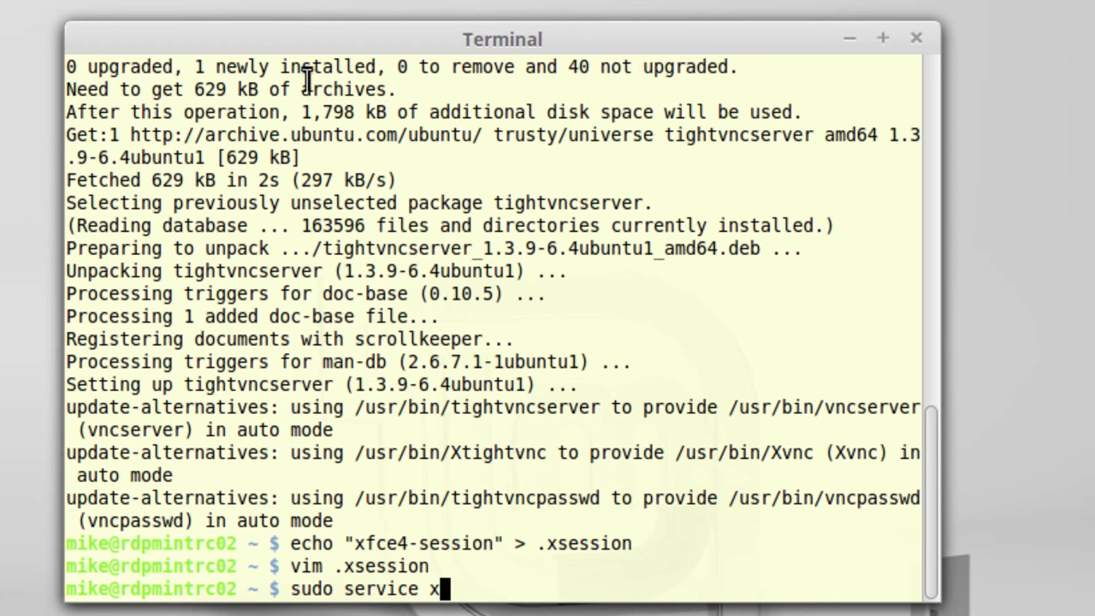
pyautogui.write('dp start')
pyautogui.press('Return')
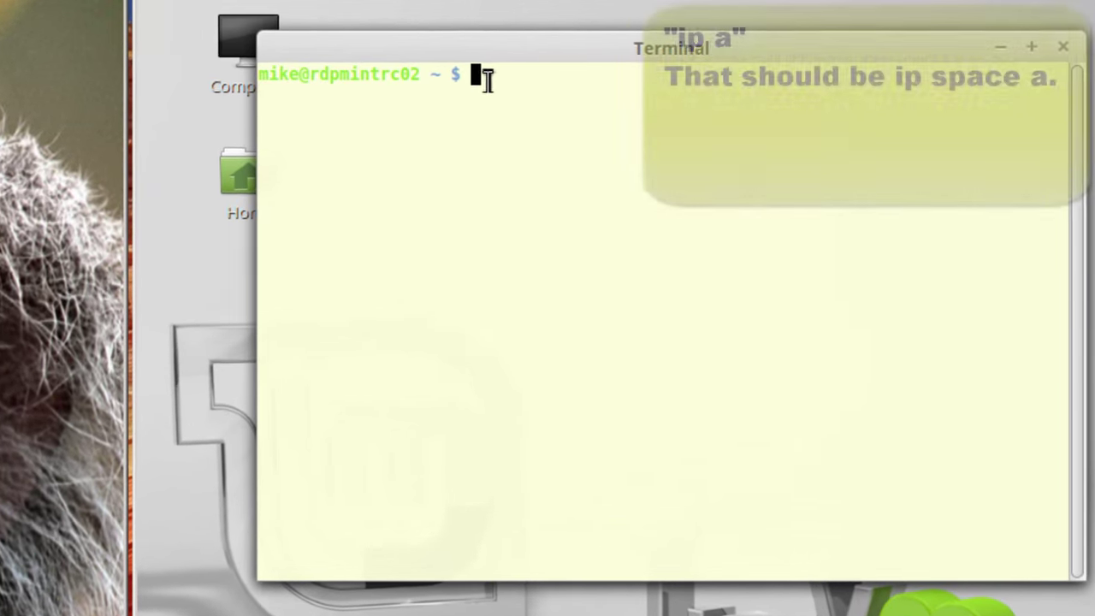
# Step: Run ip a to find the Mint machine's eth0 address, 192.168.1.30
pyautogui.write('ip')
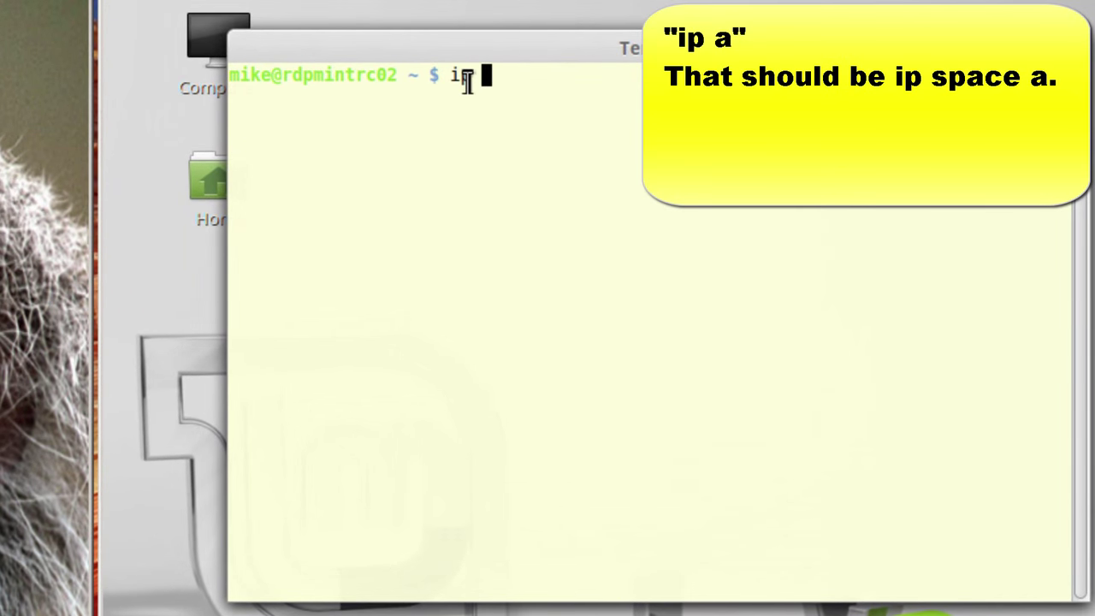
pyautogui.write(' a')
pyautogui.press('Return')
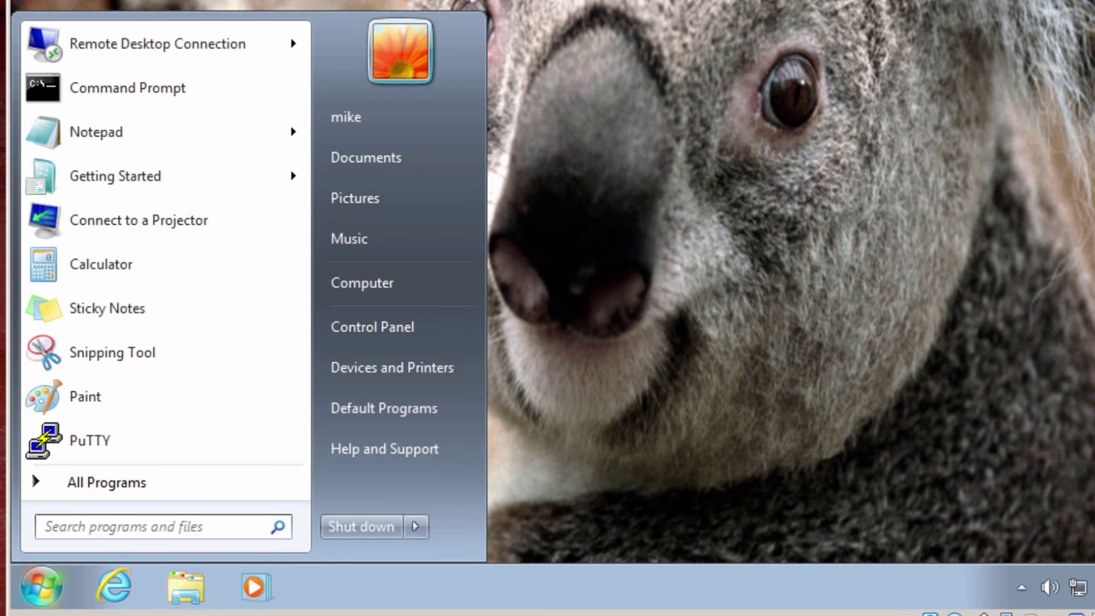
# Step: Connect Remote Desktop to 192.168.1.30 instead of .29 and accept the certificate warning
pyautogui.click(107, 38)
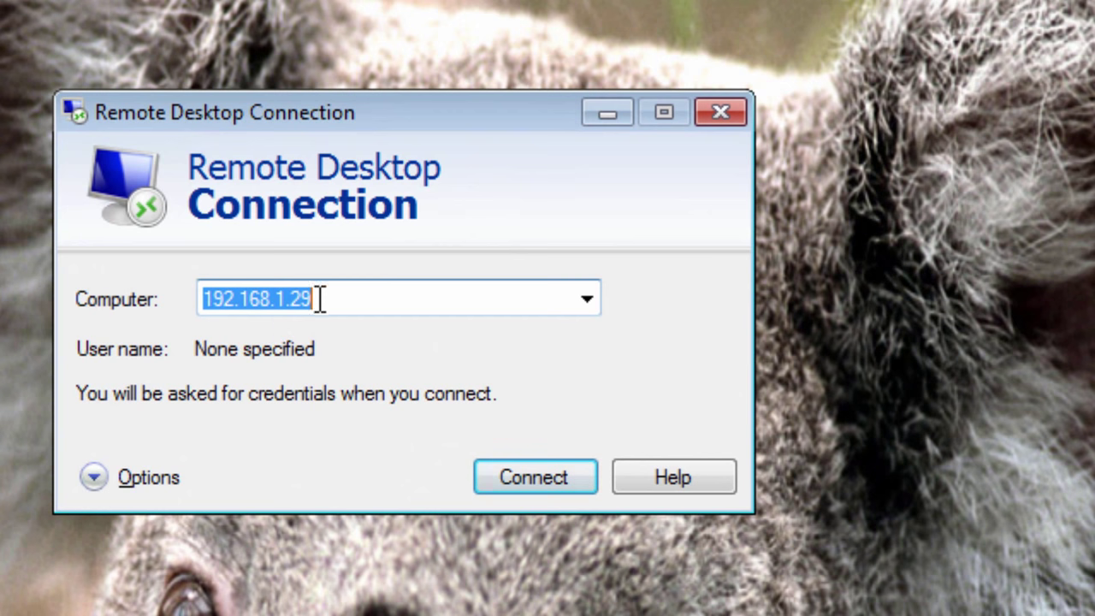
pyautogui.click(315, 300)
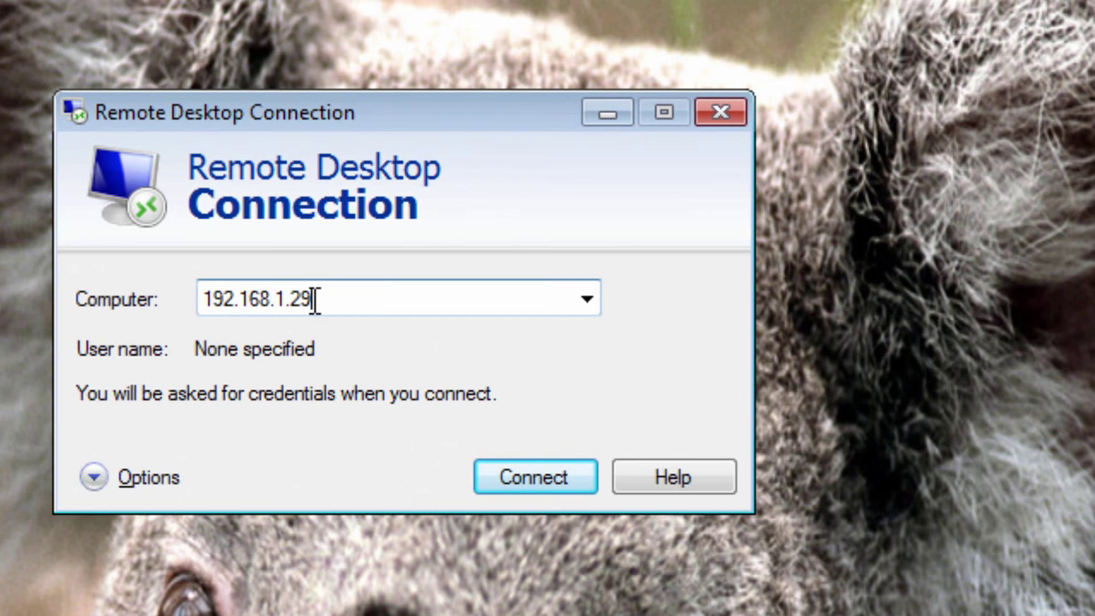
pyautogui.press('BackSpace')
pyautogui.press('BackSpace')
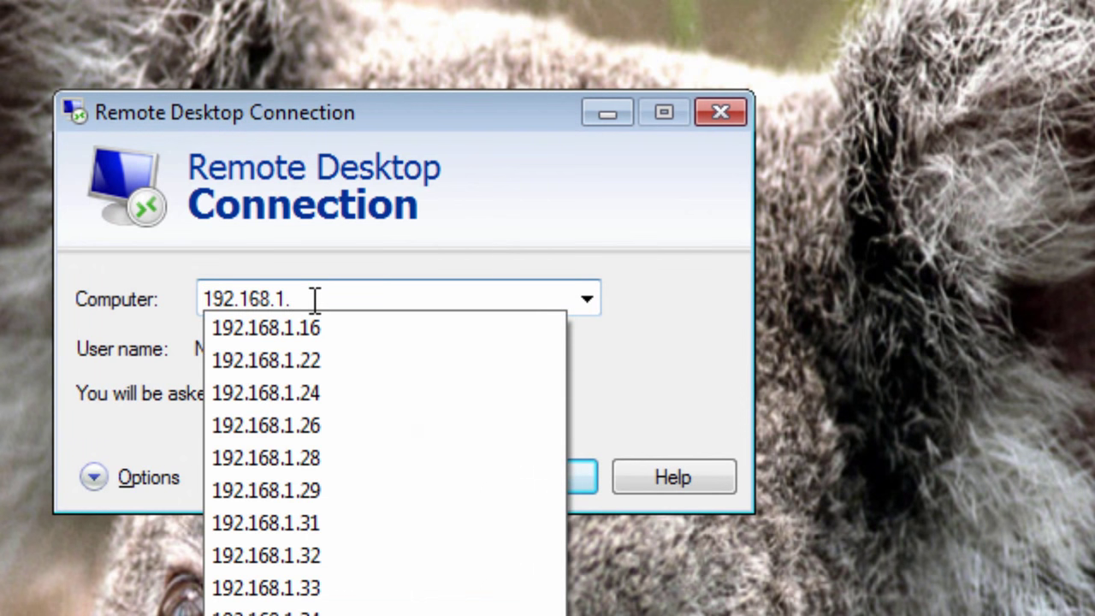
pyautogui.write('30')
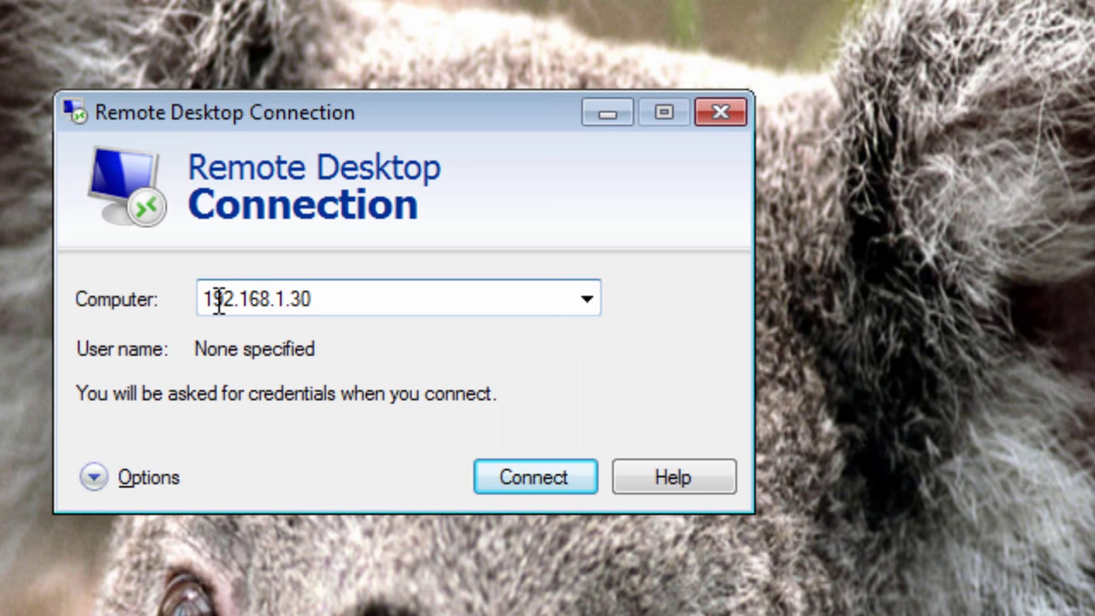
pyautogui.click(522, 468)
pyautogui.click(544, 462)
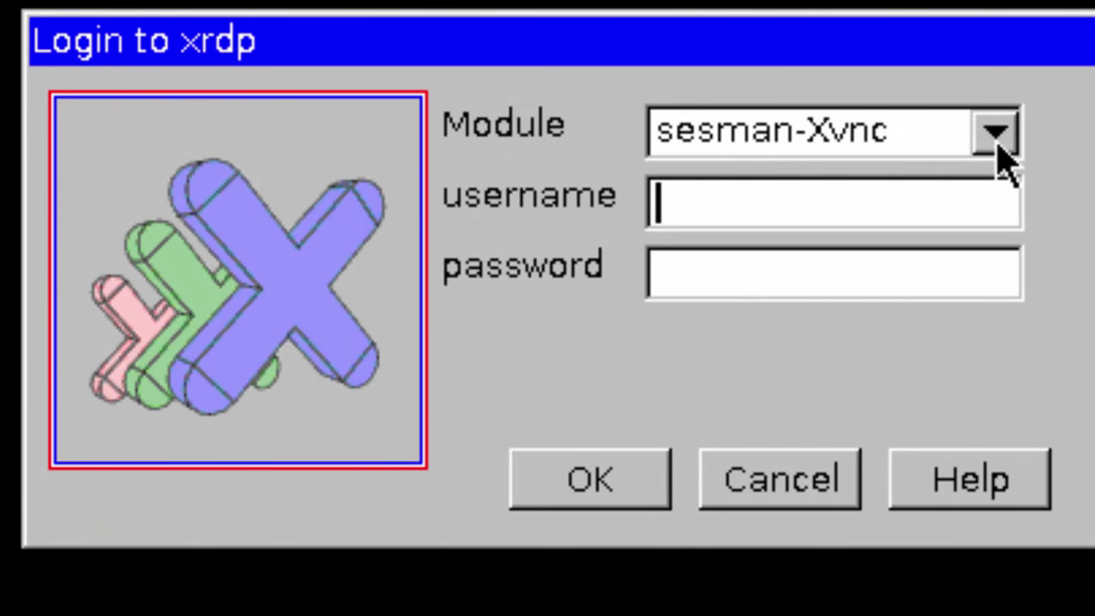
# Step: Log in to xrdp using the sesman-Xvnc module with the user's username and password
pyautogui.click(1003, 147)
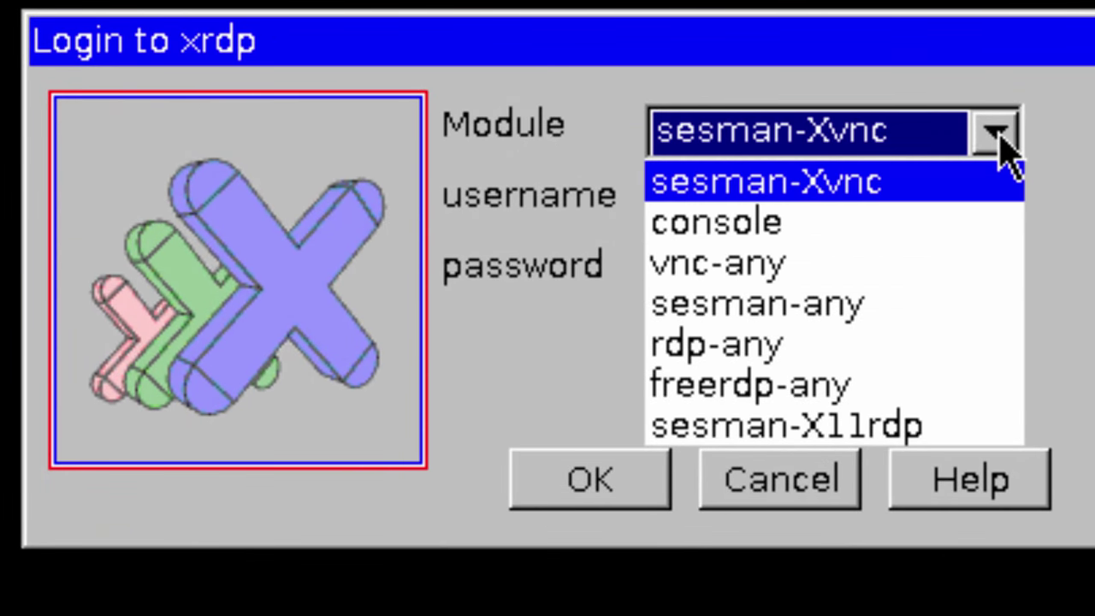
pyautogui.click(843, 188)
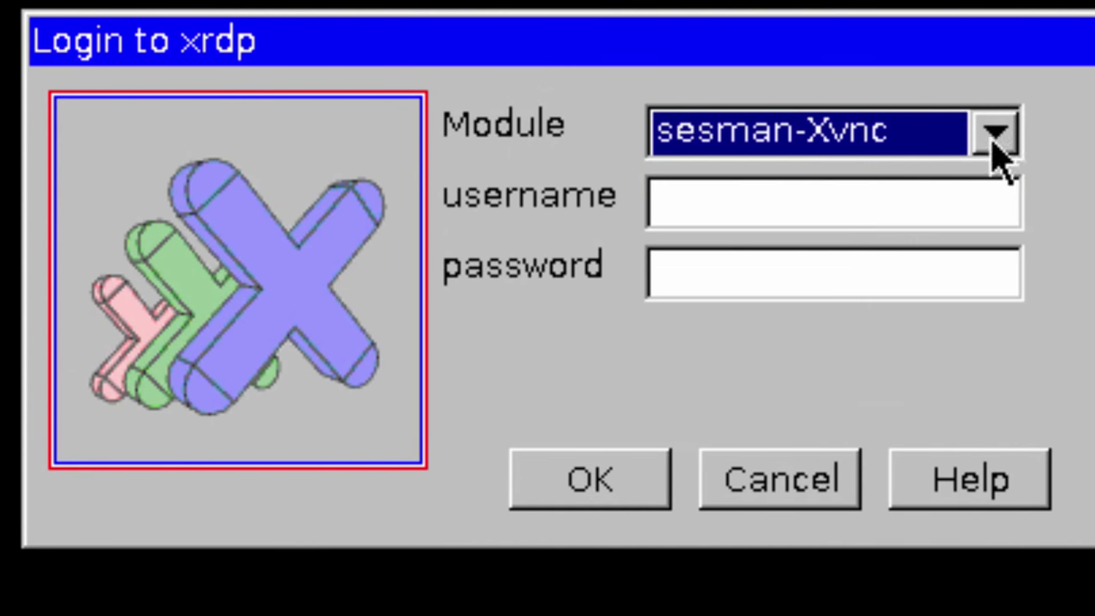
pyautogui.click(724, 205)
pyautogui.write('mike')
pyautogui.click(698, 258)
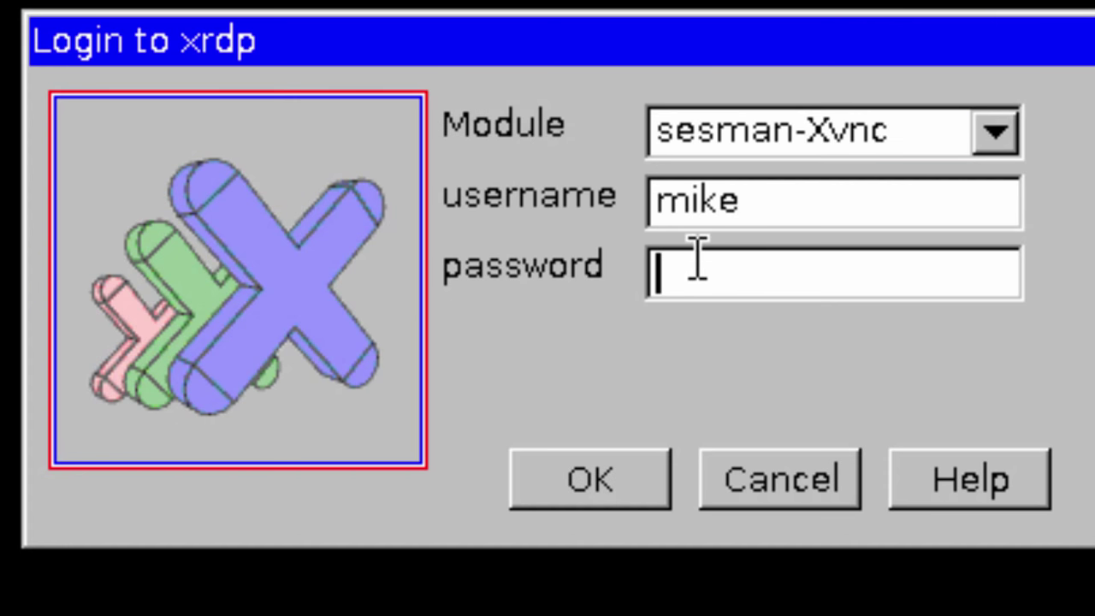
pyautogui.write('*********')
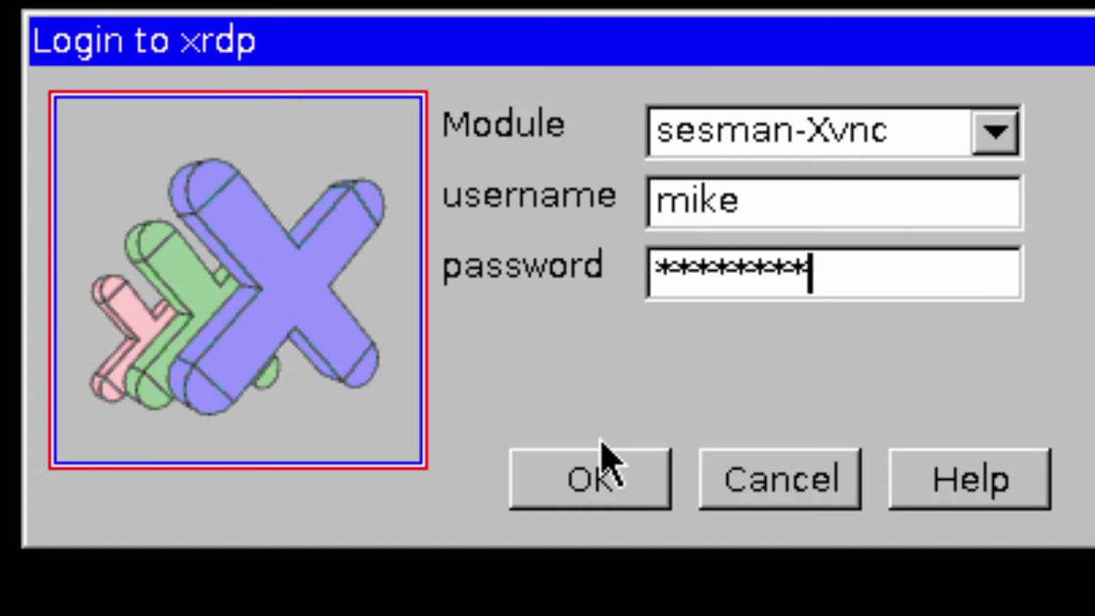
pyautogui.click(628, 481)
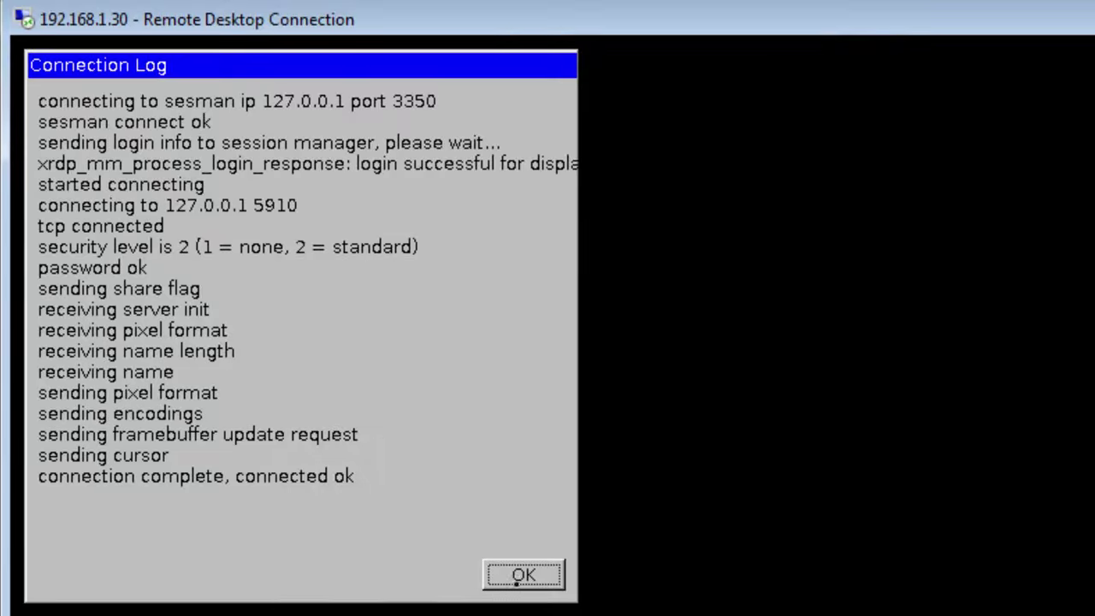
# Step: Dismiss the connection log, use the default panel config, and close the Welcome Screen
pyautogui.click(524, 576)
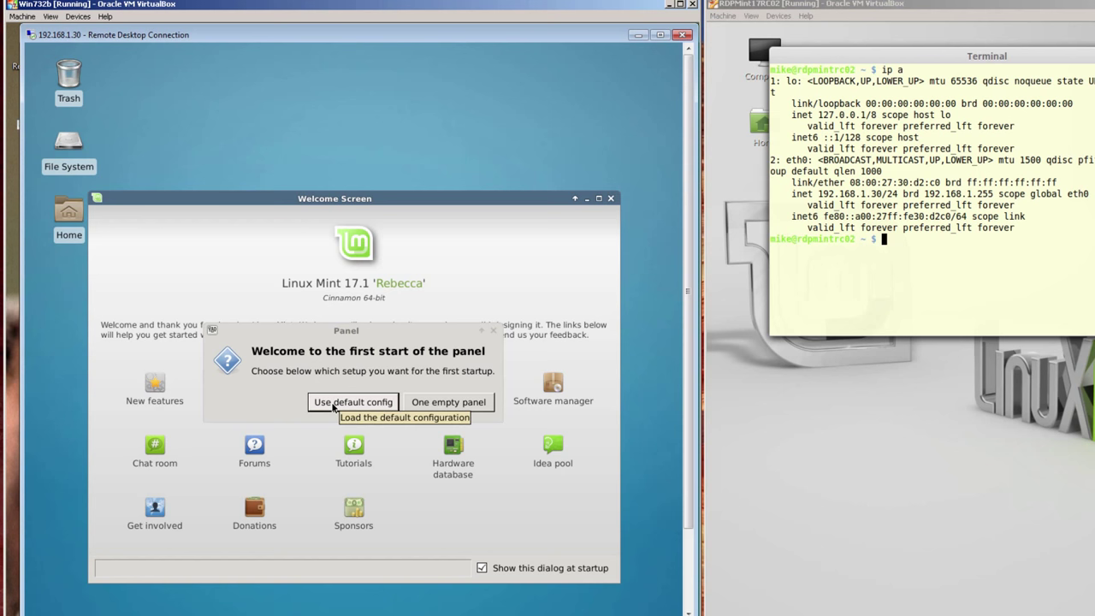
pyautogui.click(333, 408)
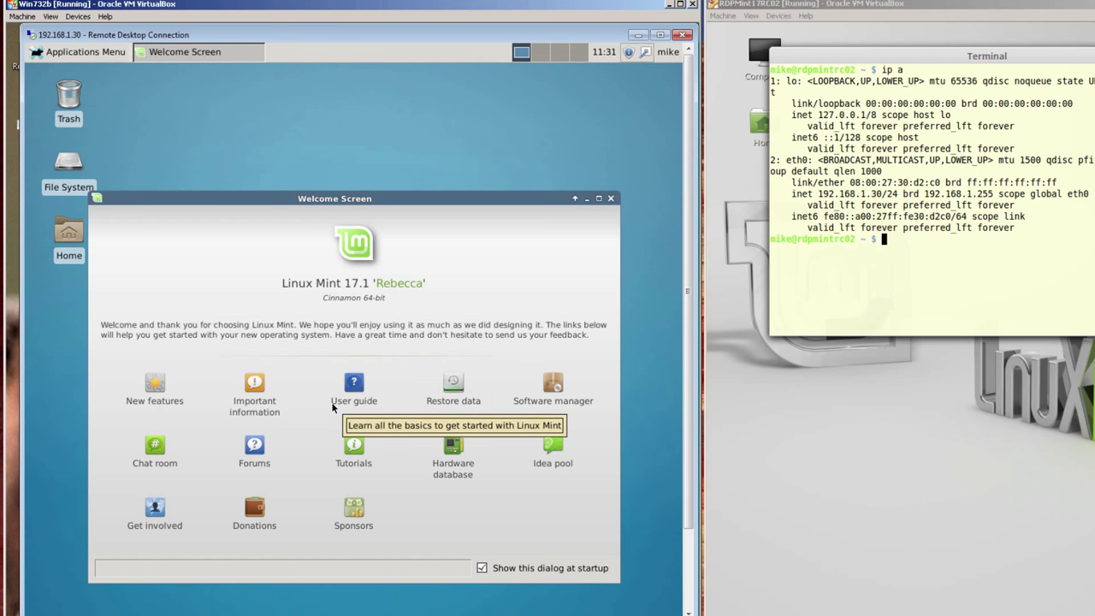
pyautogui.click(611, 199)
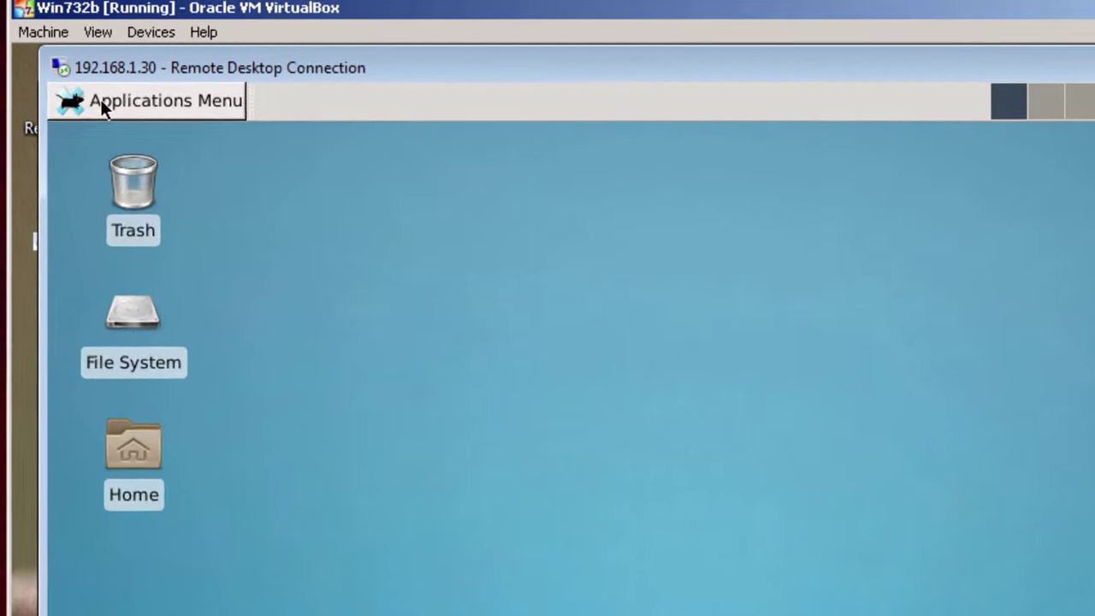
# Step: Launch LibreOffice from the Office section of the Applications Menu
pyautogui.click(56, 54)
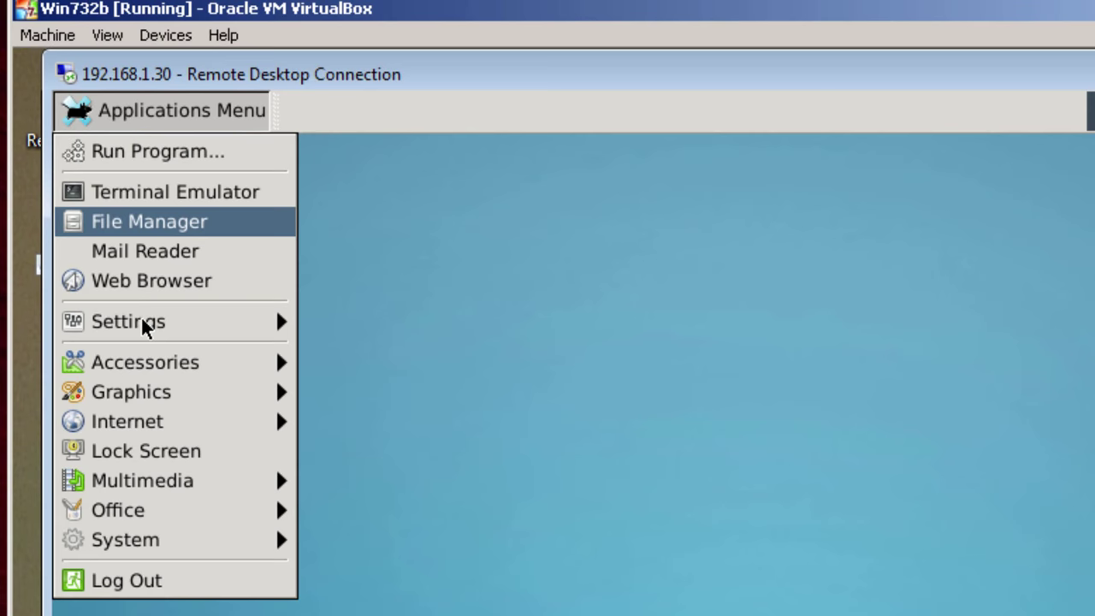
pyautogui.moveTo(117, 522)
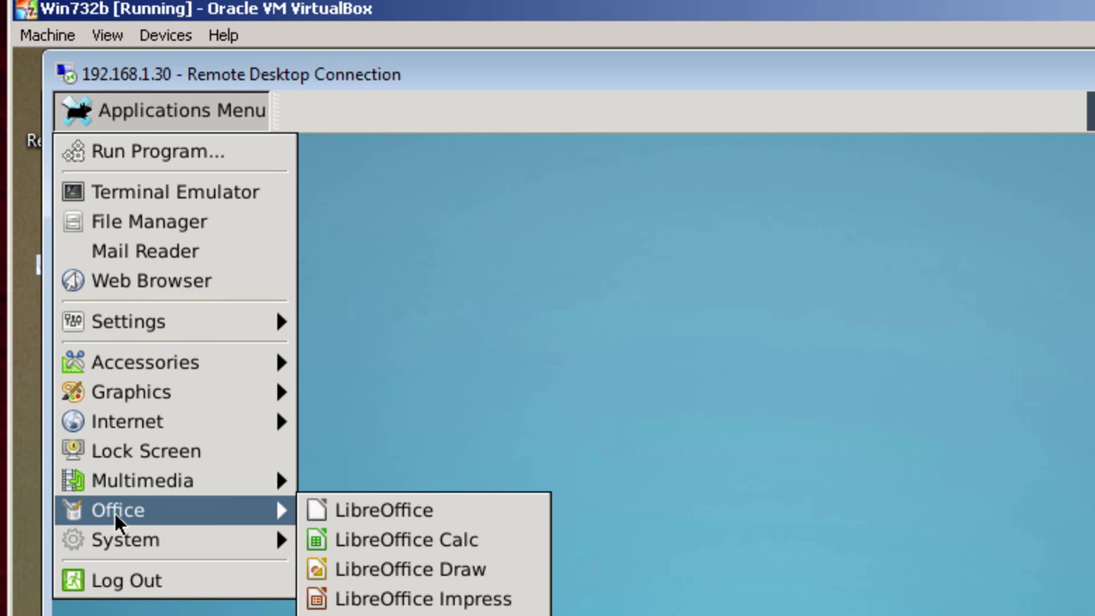
pyautogui.click(396, 514)
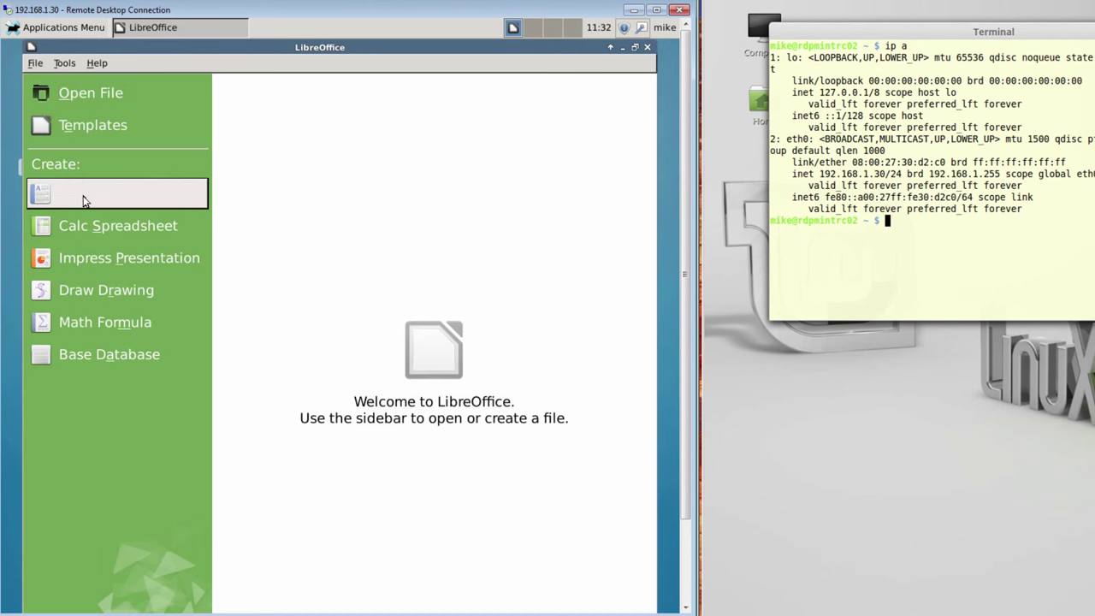
# Step: Create a new Writer document and type 'Go back to same session'
pyautogui.click(84, 202)
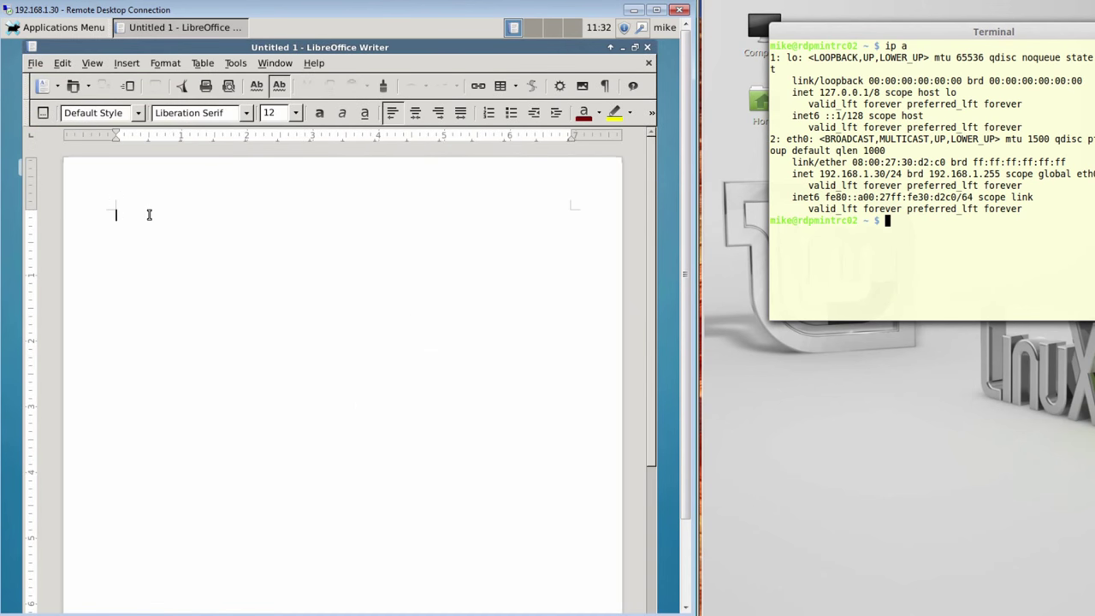
pyautogui.write('Go back to same session')
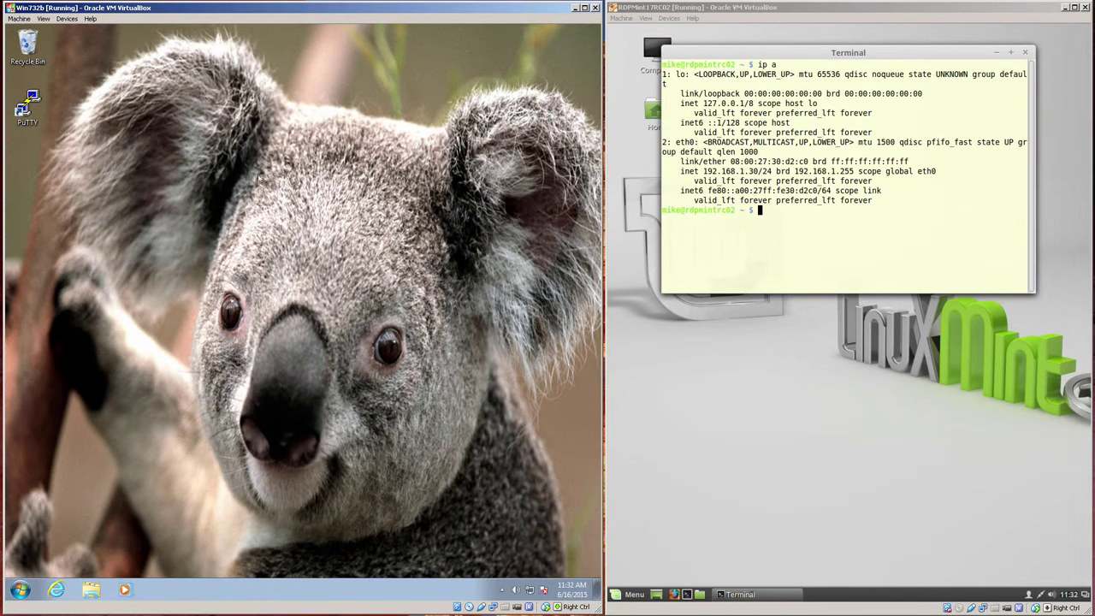
# Step: Reconnect Remote Desktop to 192.168.1.30, accepting the certificate warning
pyautogui.click(20, 590)
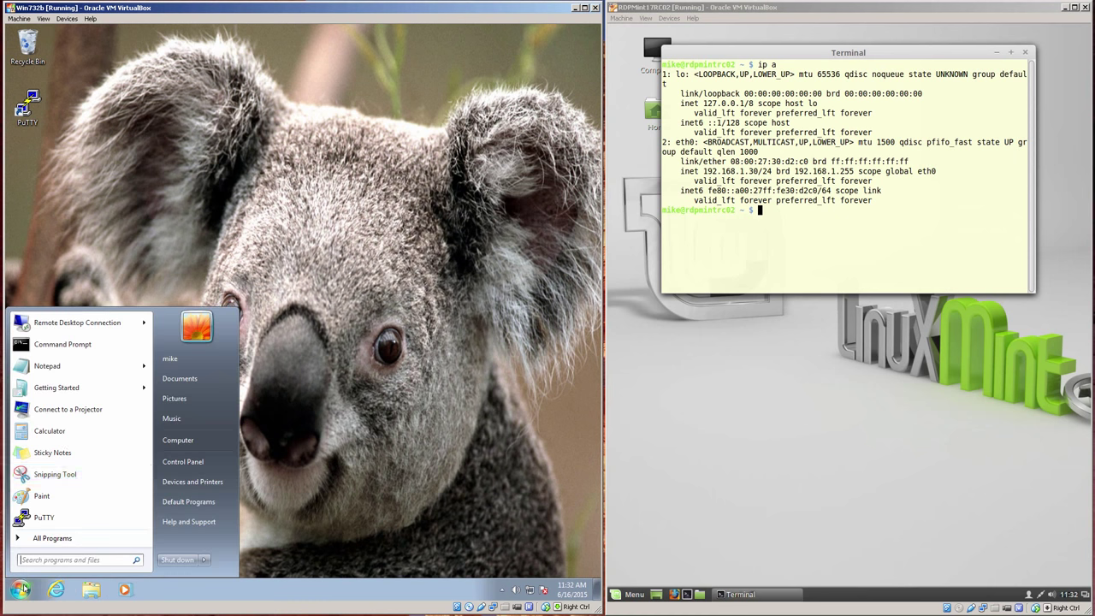
pyautogui.click(81, 325)
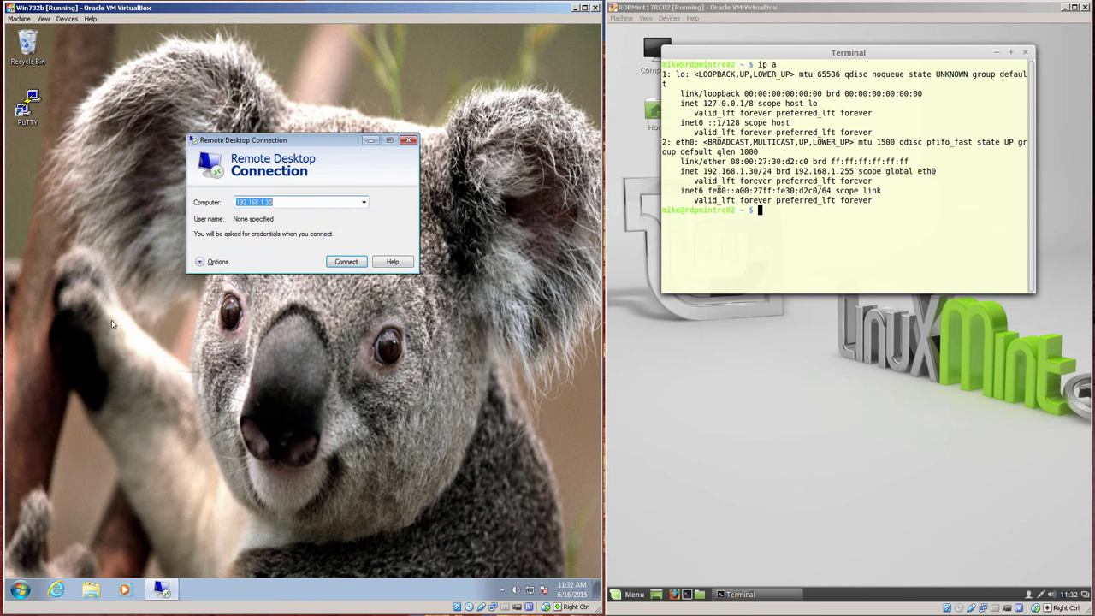
pyautogui.click(346, 261)
pyautogui.click(341, 256)
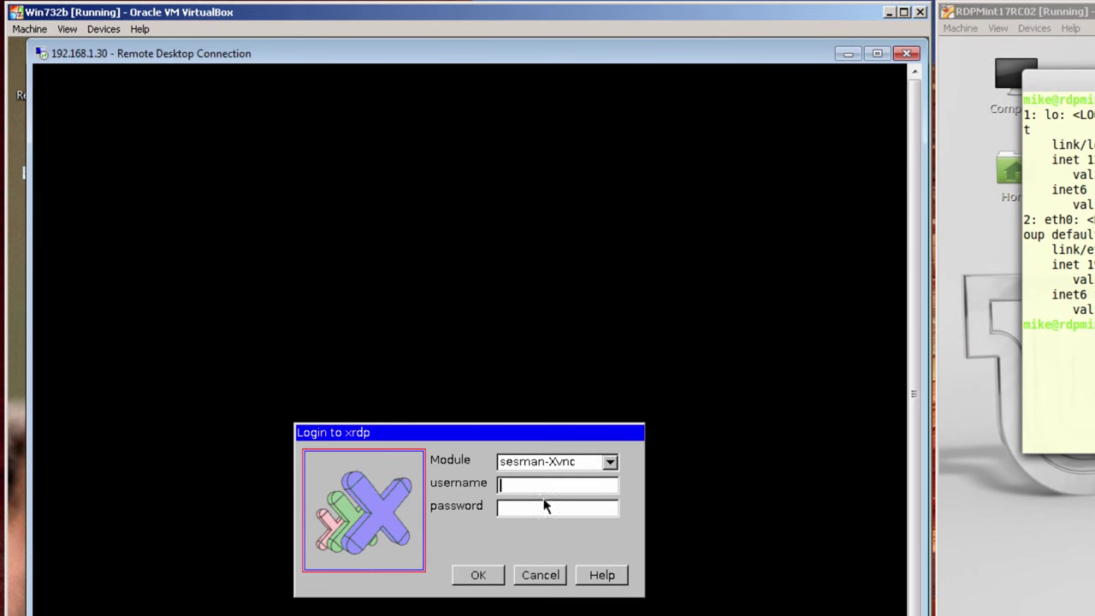
# Step: Log in to xrdp with the user's credentials, dismiss the log and close the Welcome Screen
pyautogui.write('mike')
pyautogui.press('Tab')
pyautogui.write('*********')
pyautogui.click(485, 579)
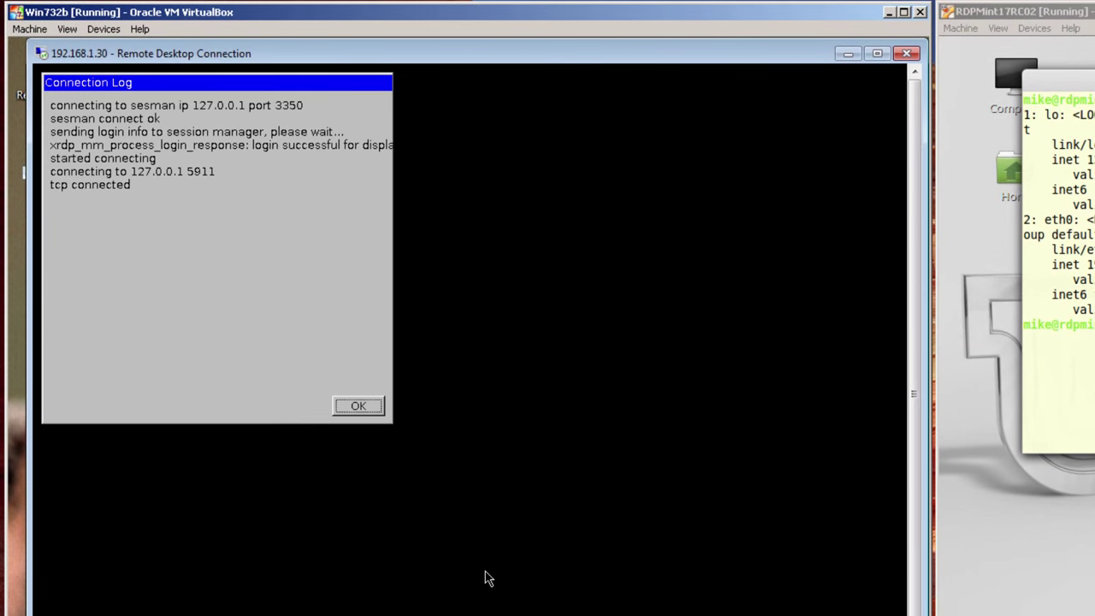
pyautogui.click(367, 406)
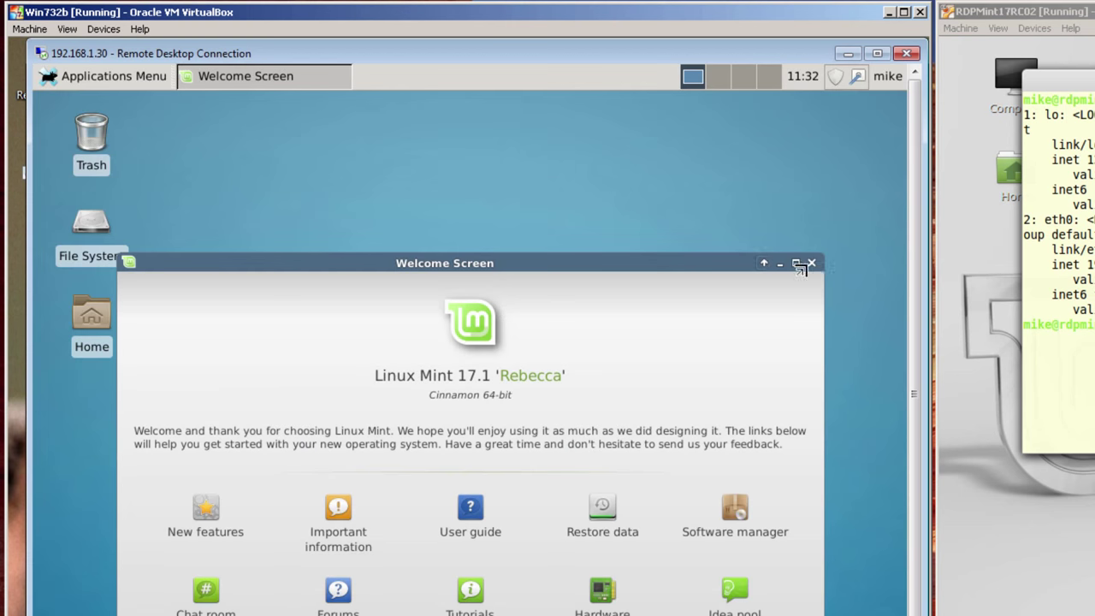
pyautogui.click(802, 270)
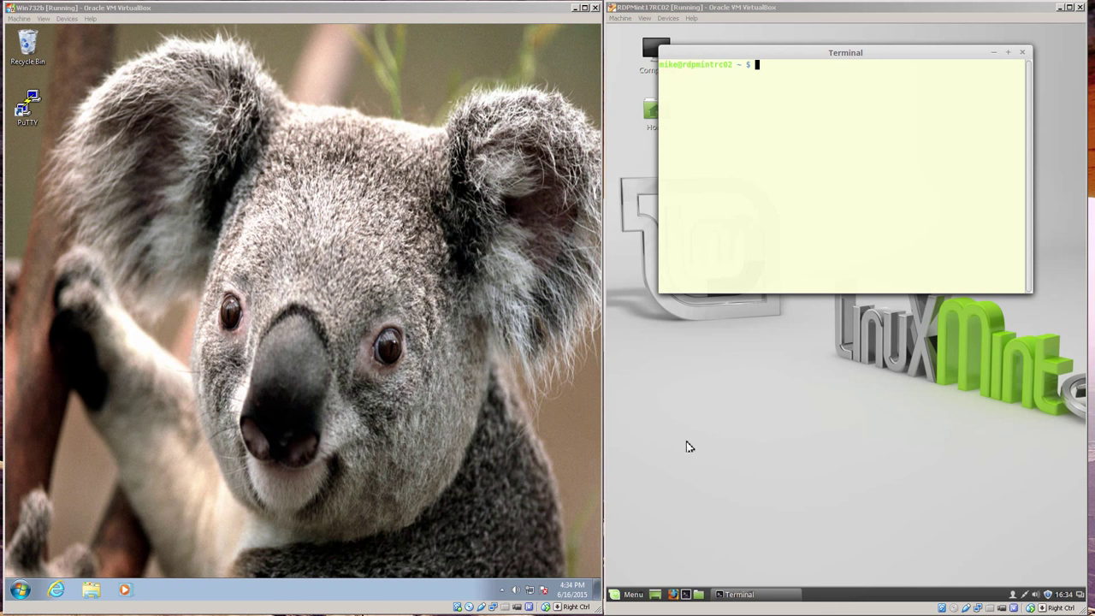
# Step: Open /etc/xrdp/xrdp.ini in vim as root with sudo vim
pyautogui.click(765, 66)
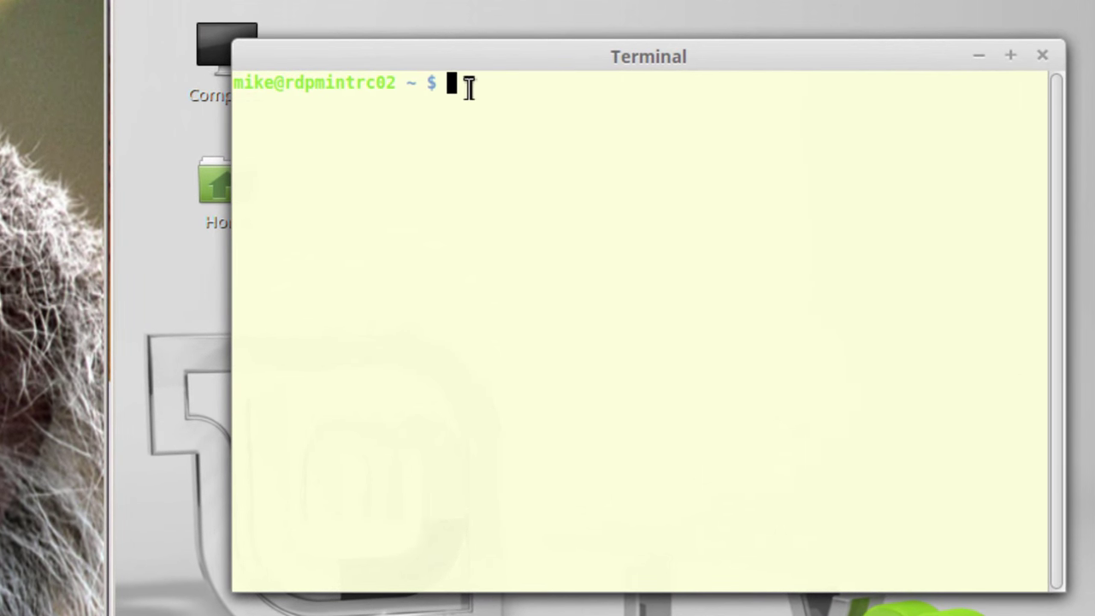
pyautogui.write('sudo vim /et')
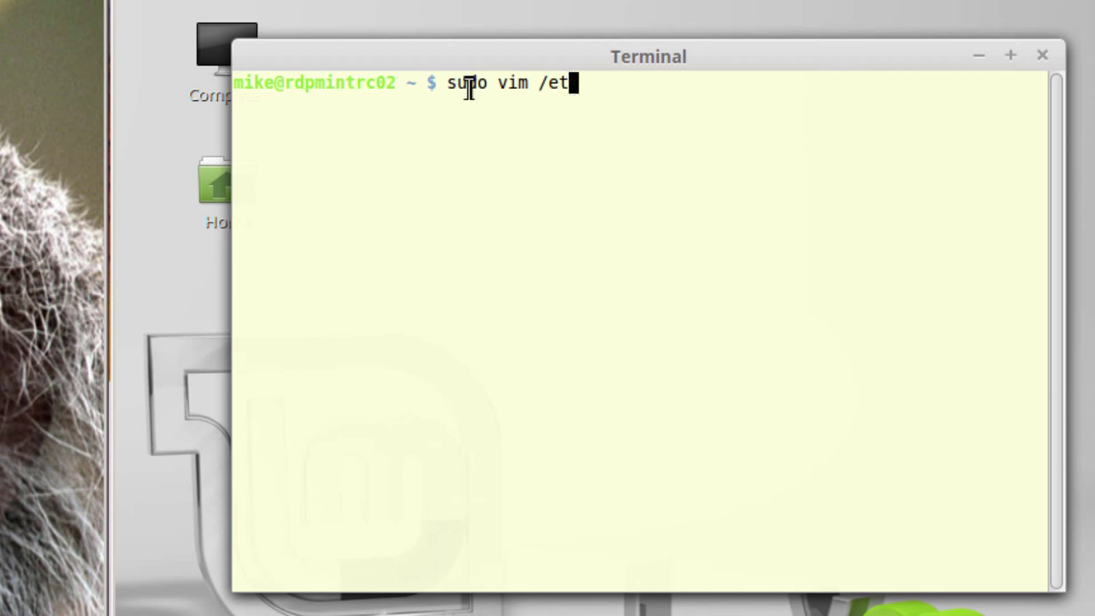
pyautogui.write('c/x')
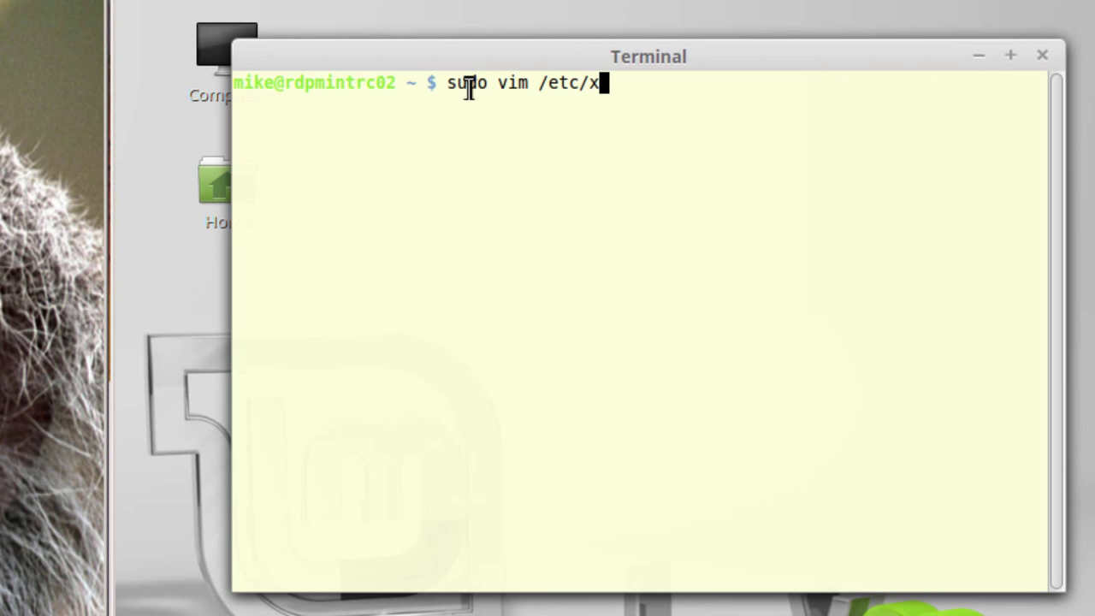
pyautogui.write('rdp/xr')
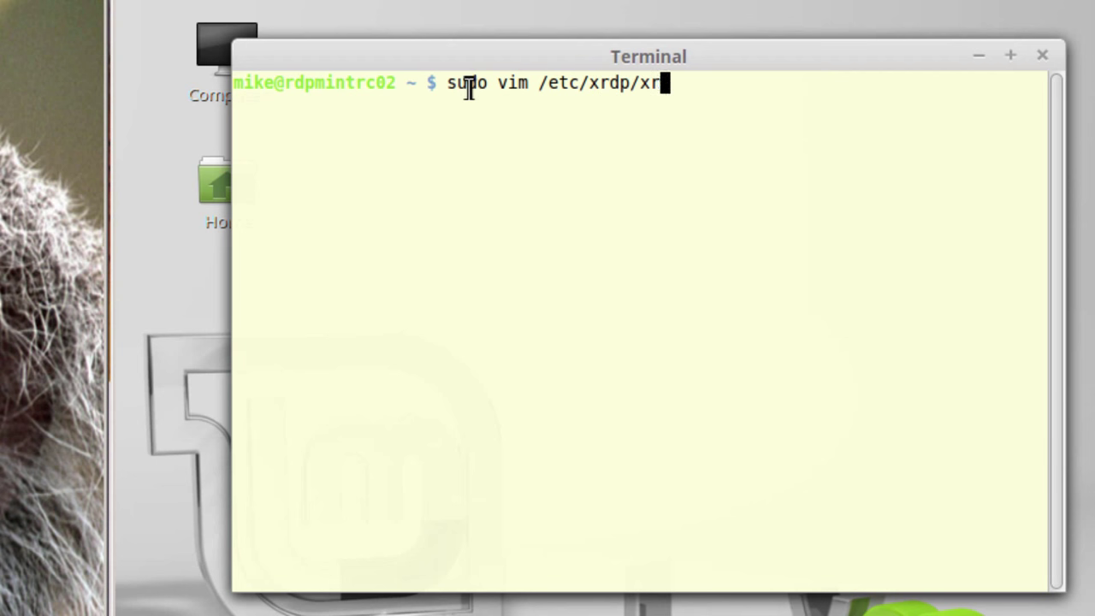
pyautogui.write('dp.in')
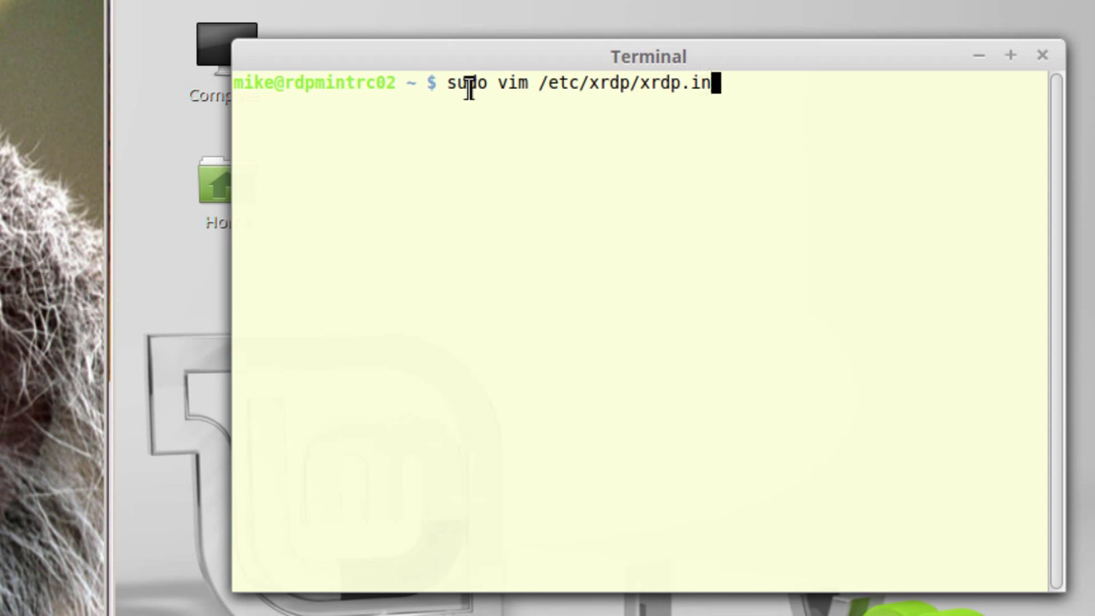
pyautogui.write('i')
pyautogui.press('Return')
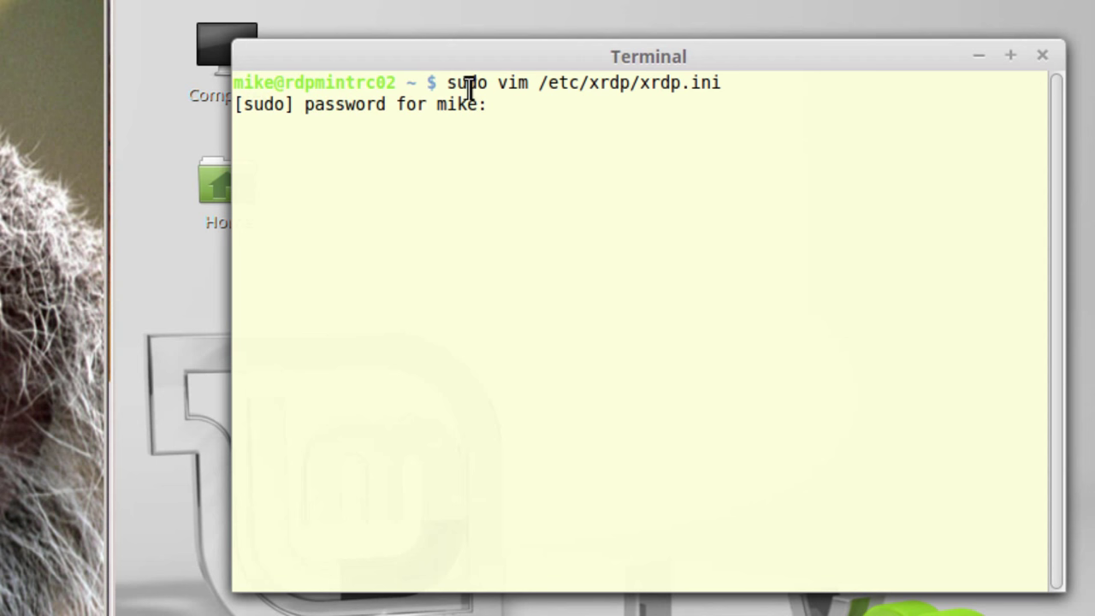
pyautogui.press('Return')
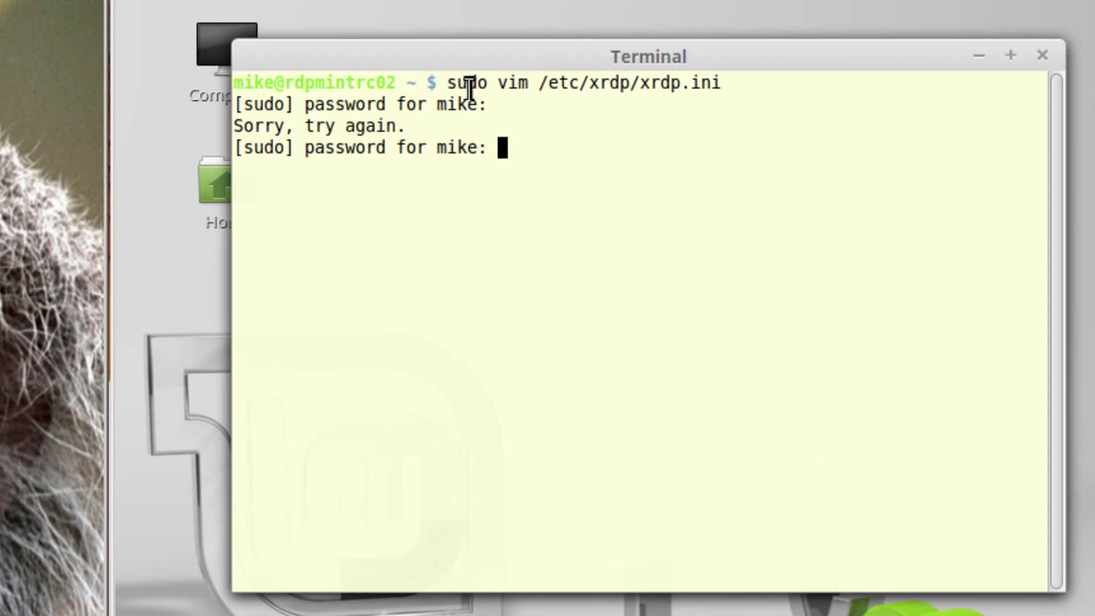
pyautogui.press('Return')
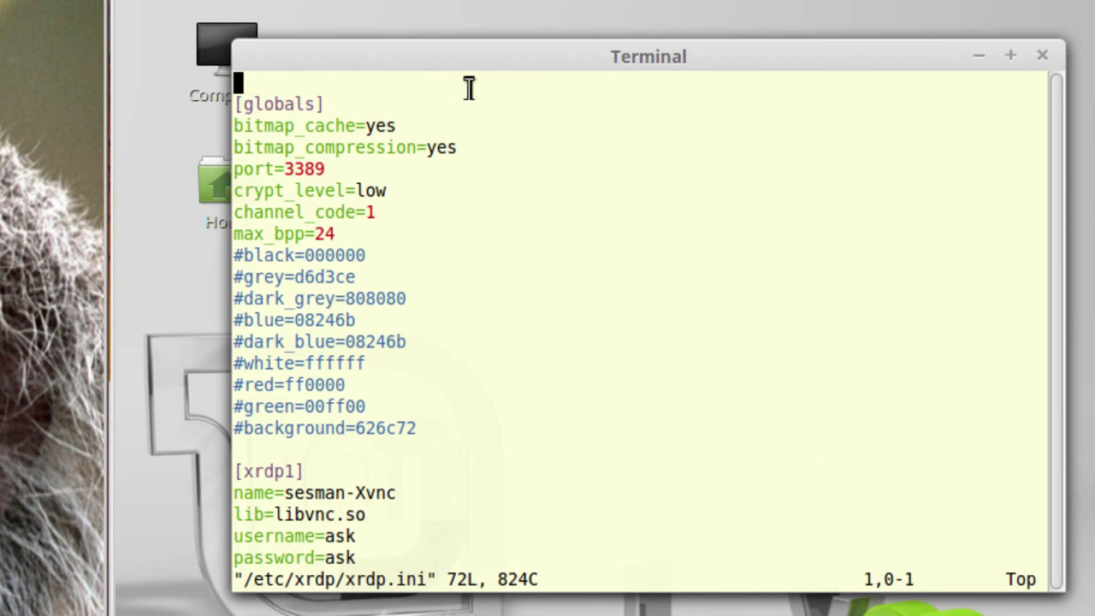
# Step: Change the [xrdp1] port from -1 to ask-1 and save the file with :wq
pyautogui.press('Down')
pyautogui.press('Down')
pyautogui.press('Down')
pyautogui.press('Down')
pyautogui.press('Down')
pyautogui.press('Down')
pyautogui.press('Down')
pyautogui.press('Down')
pyautogui.press('Down')
pyautogui.press('Down')
pyautogui.press('Down')
pyautogui.press('Down')
pyautogui.press('Down')
pyautogui.press('Down')
pyautogui.press('Down')
pyautogui.press('Down')
pyautogui.press('Down')
pyautogui.press('Down')
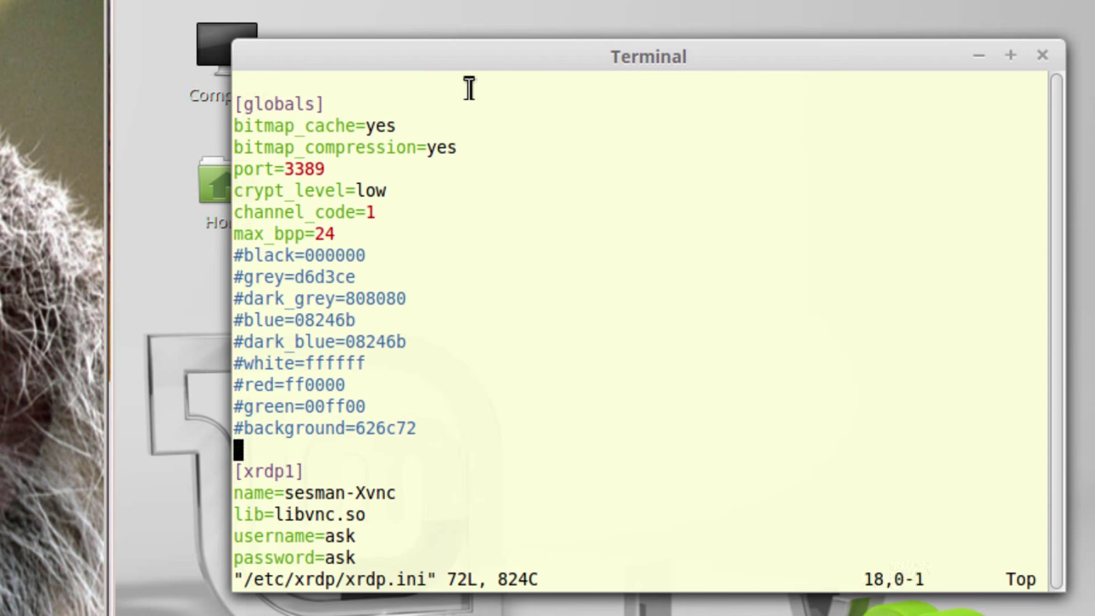
pyautogui.press('Down')
pyautogui.press('Down')
pyautogui.press('Down')
pyautogui.press('Down')
pyautogui.press('Down')
pyautogui.press('Down')
pyautogui.press('Down')
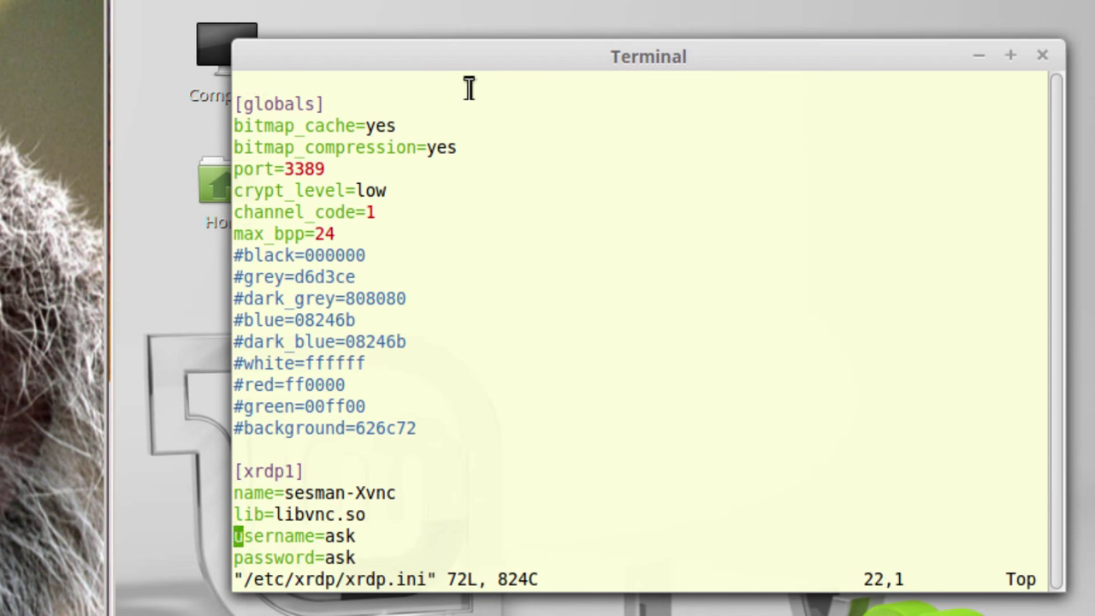
pyautogui.press('Up')
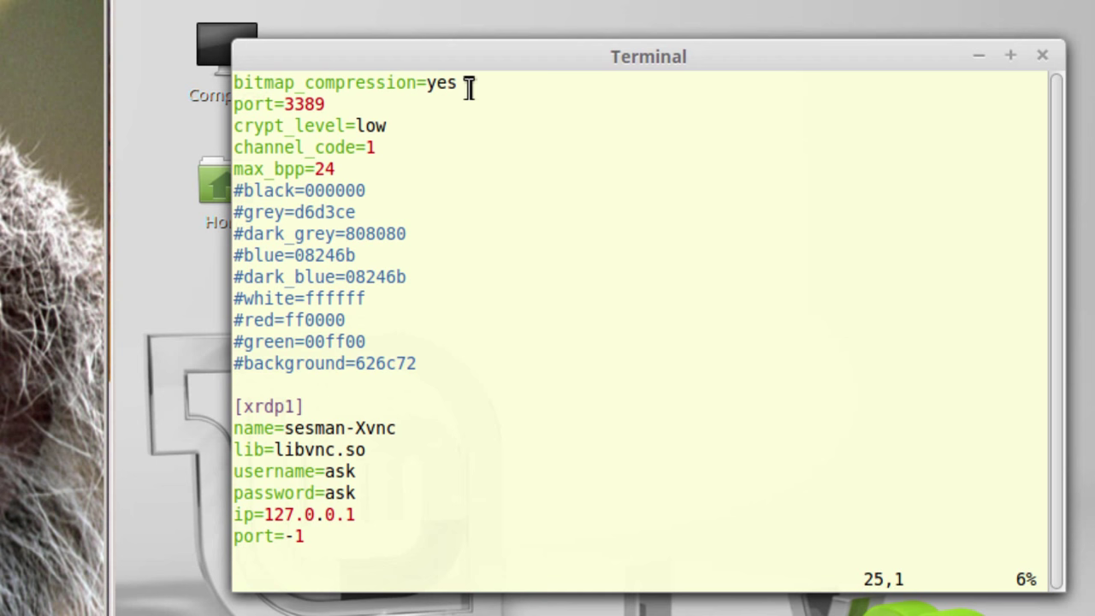
pyautogui.press('Right')
pyautogui.press('Right')
pyautogui.press('Right')
pyautogui.press('Right')
pyautogui.press('Right')
pyautogui.press('i')
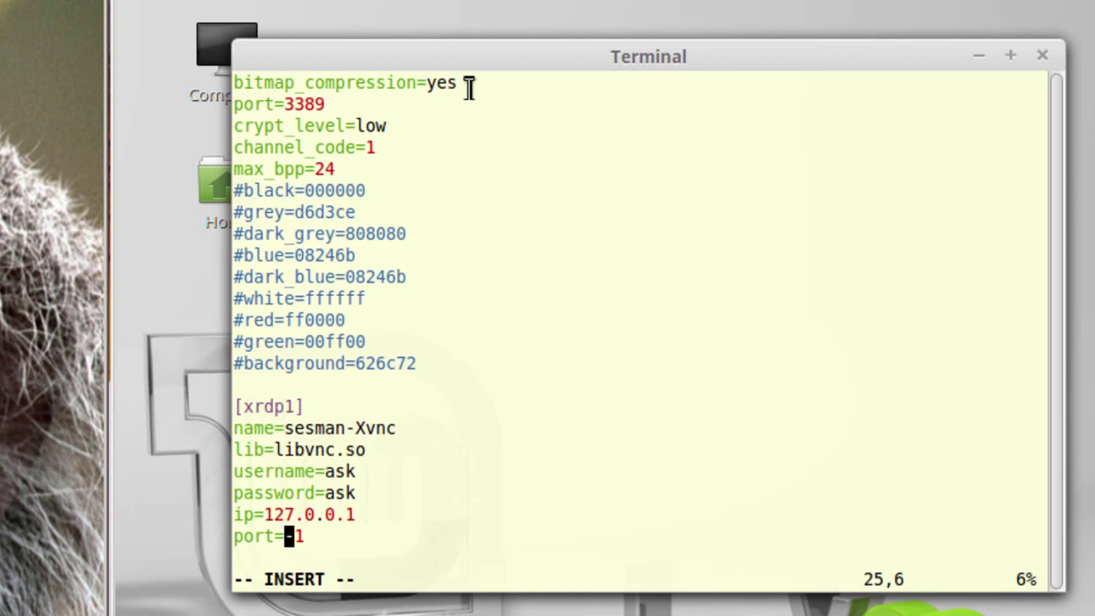
pyautogui.write('ask')
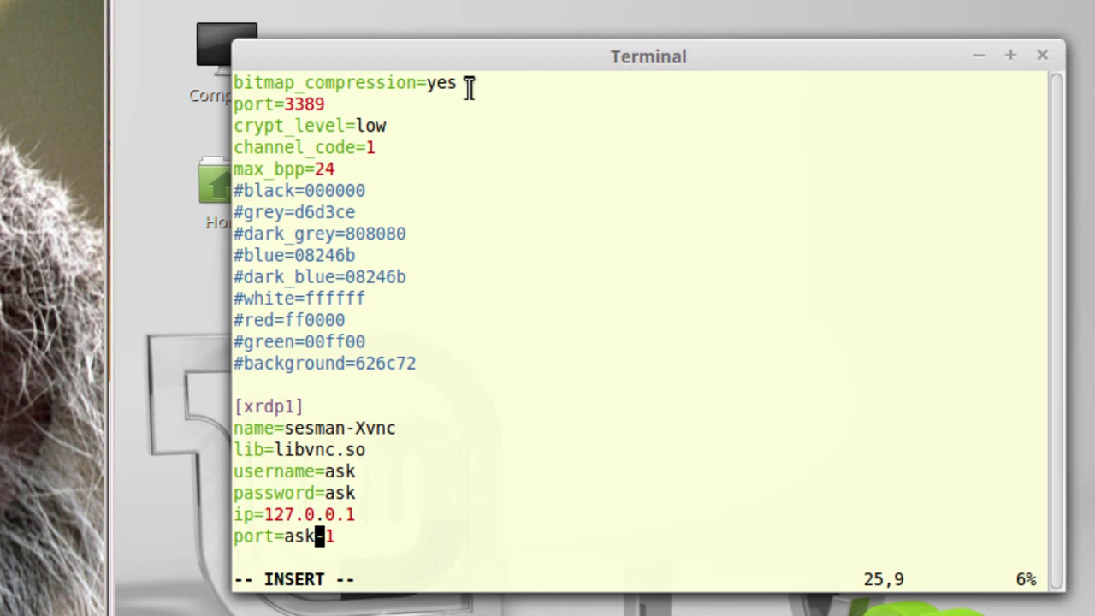
pyautogui.press('Escape')
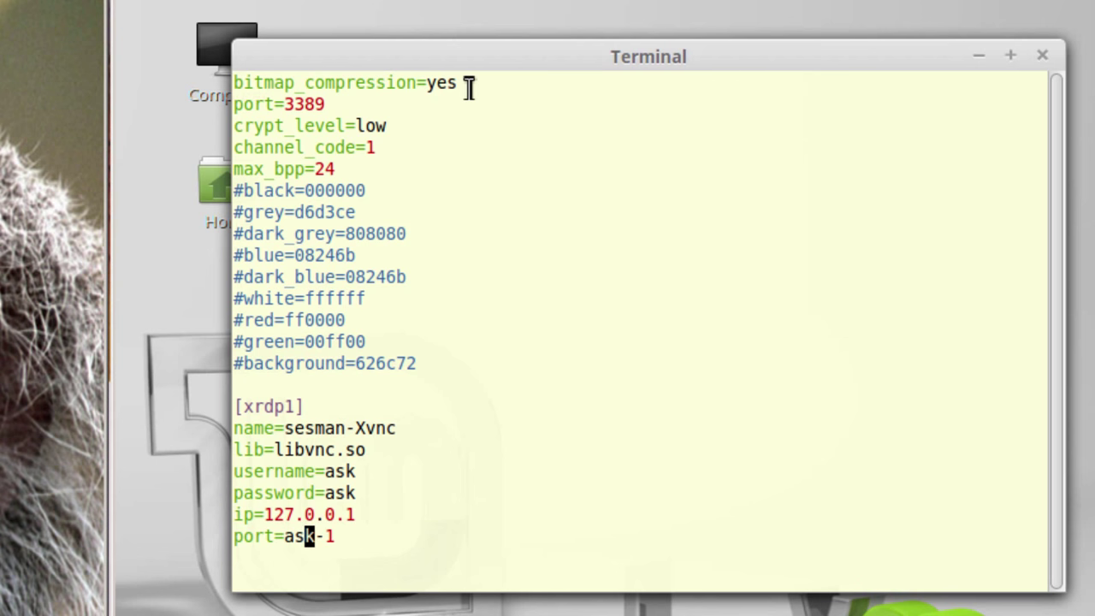
pyautogui.write(':wq')
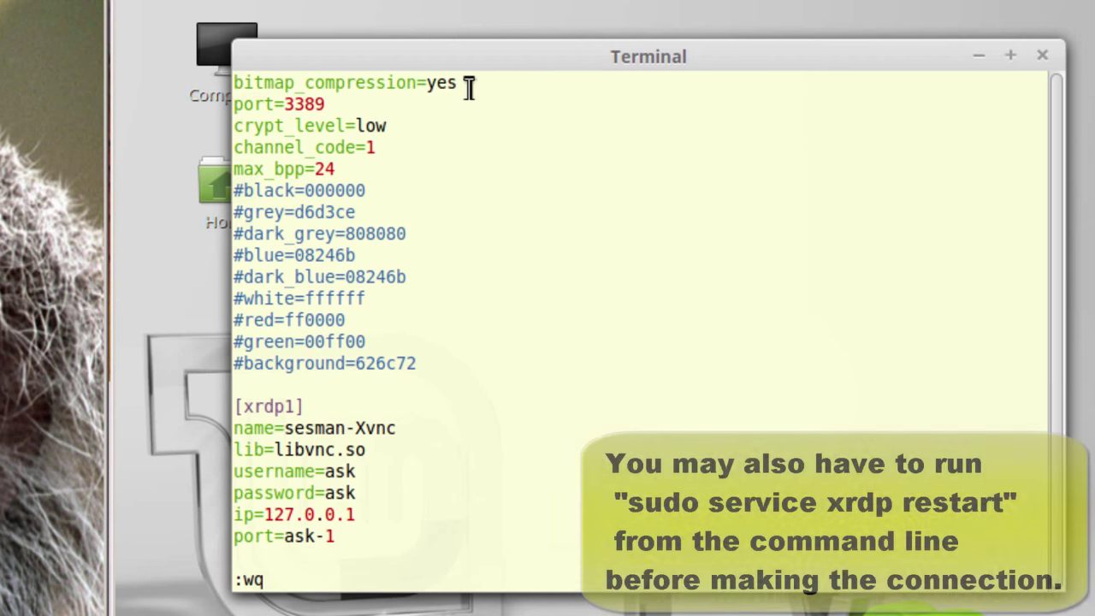
pyautogui.press('Return')
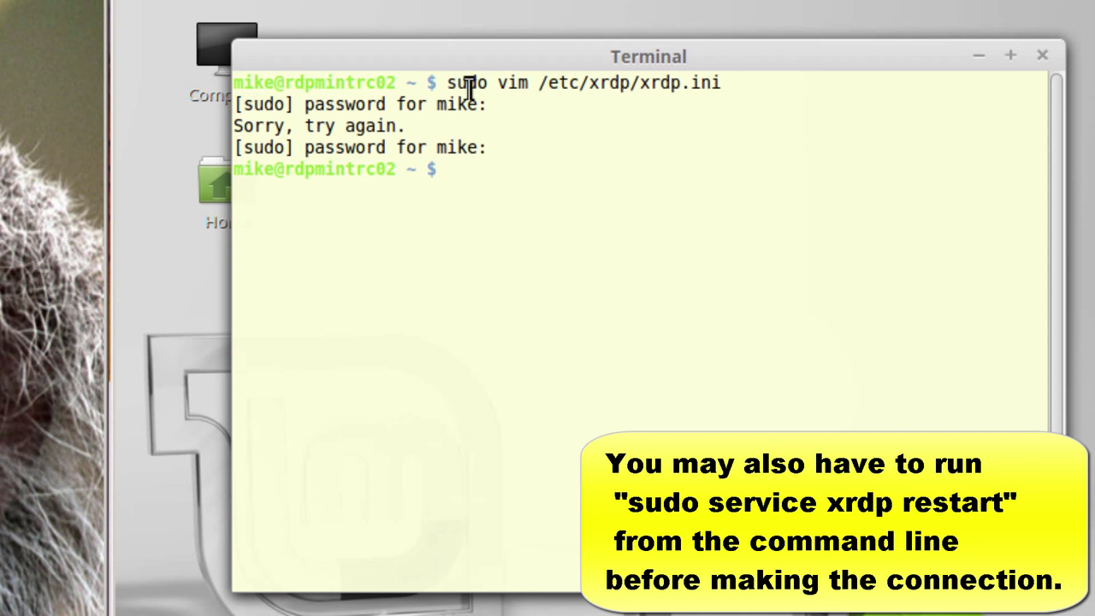
# Step: Run ip a to confirm eth0's address is 192.168.1.30/24
pyautogui.write('ip a')
pyautogui.press('Return')
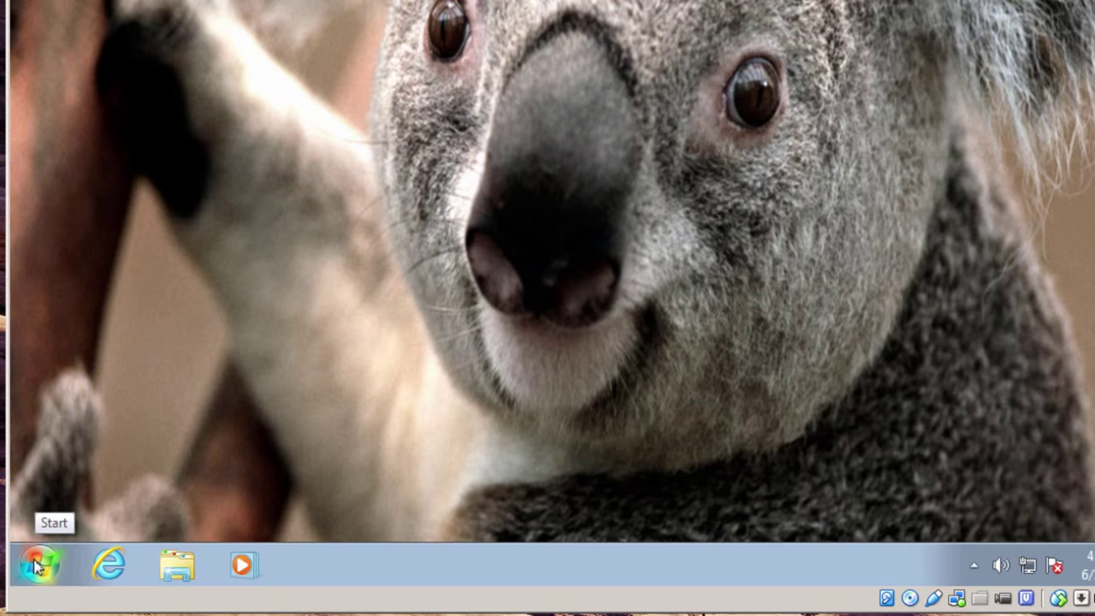
# Step: Launch Remote Desktop Connection and connect to 192.168.1.30, accepting the unverified-identity warning
pyautogui.click(37, 565)
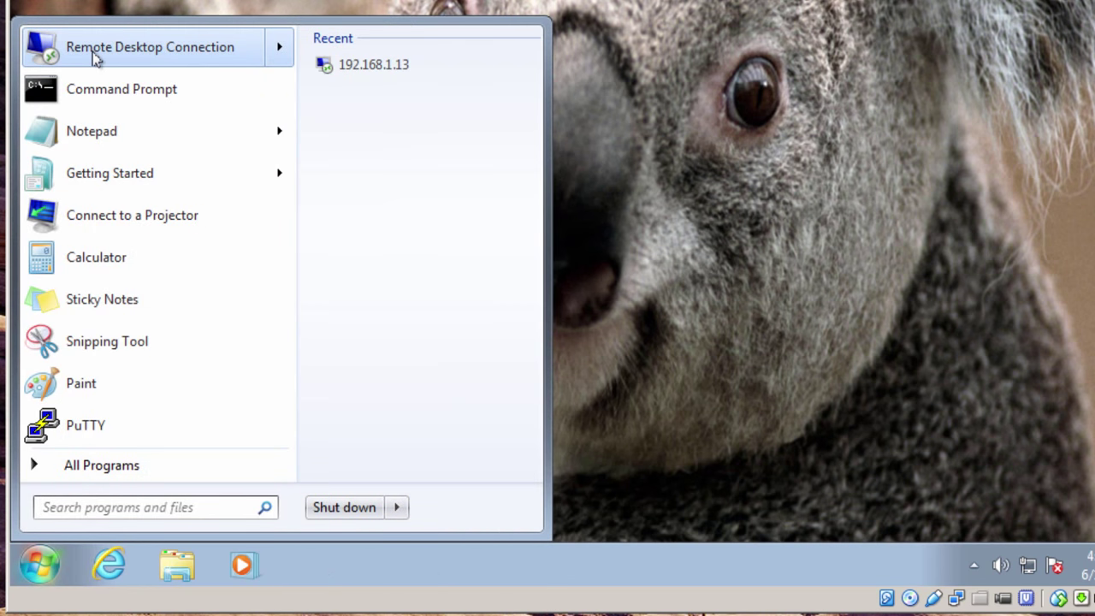
pyautogui.click(95, 51)
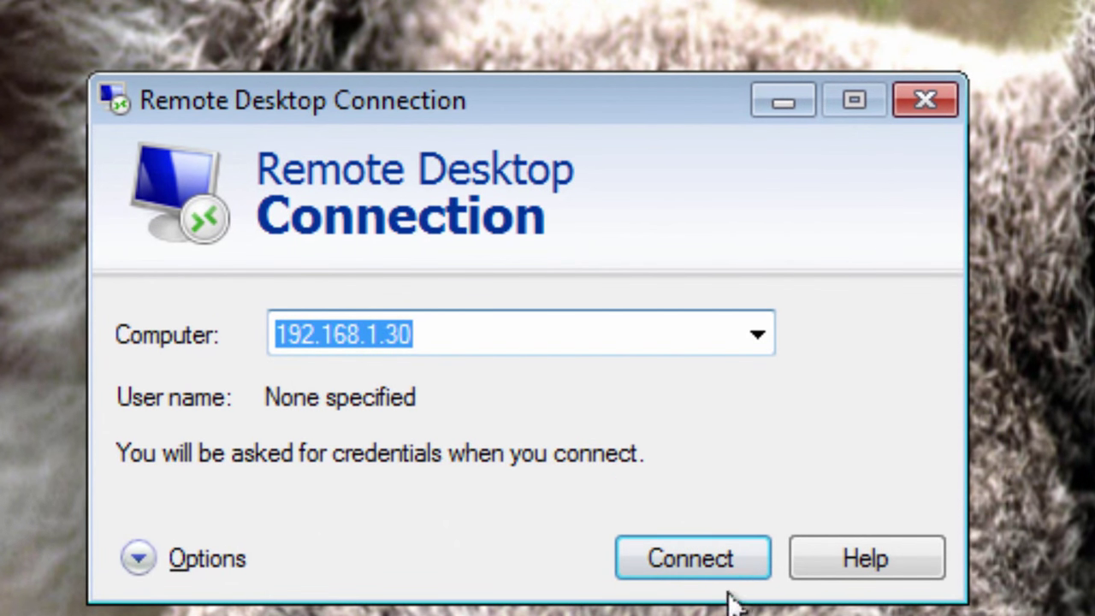
pyautogui.click(736, 553)
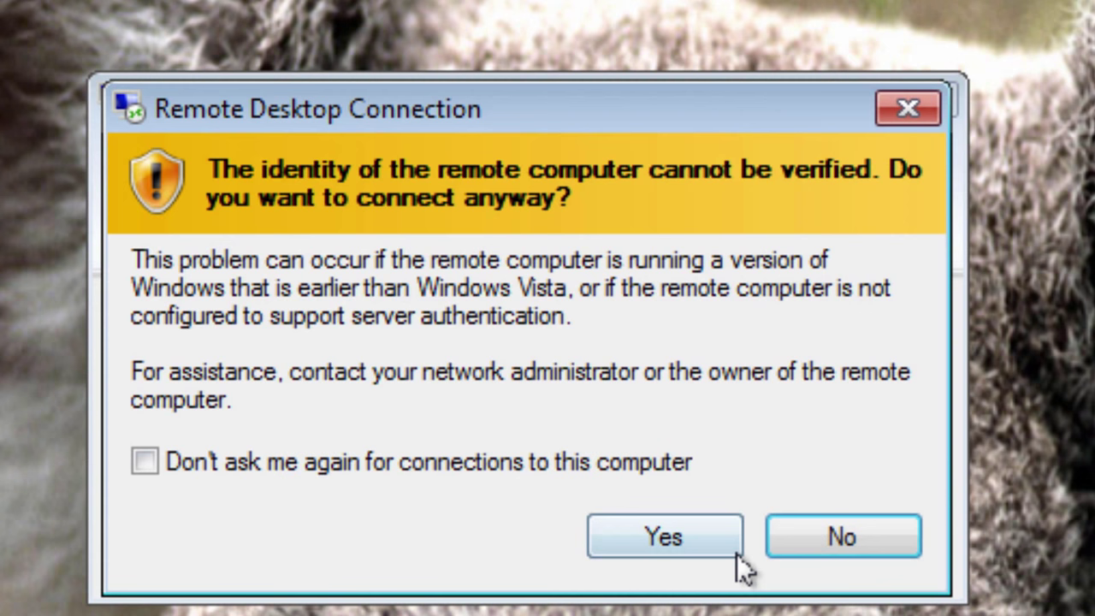
pyautogui.click(684, 541)
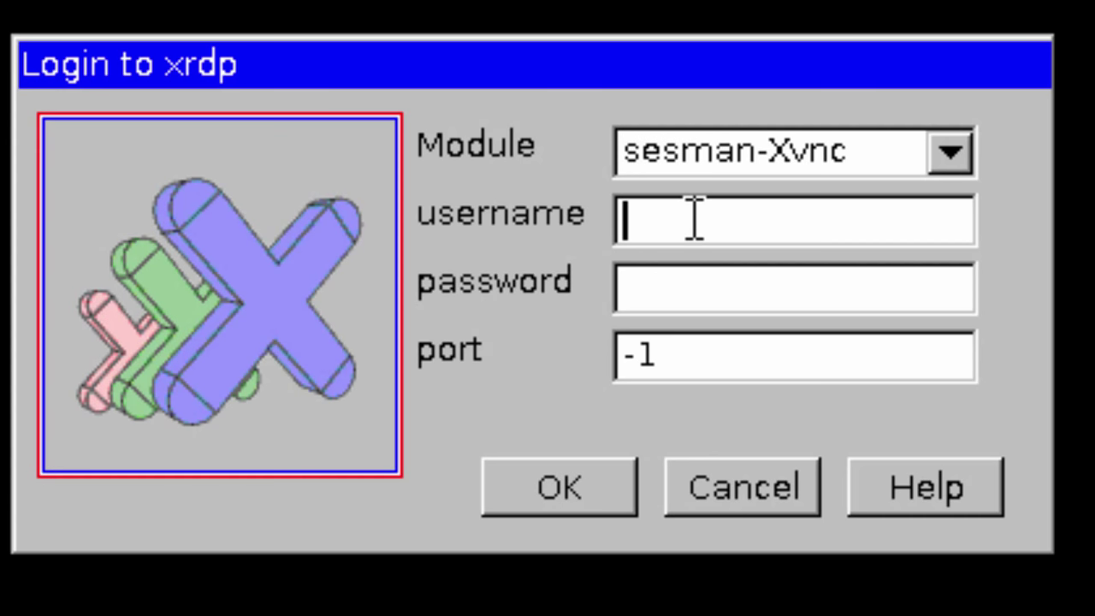
# Step: Enter the user's username and password in Login to xrdp and submit
pyautogui.write('mike')
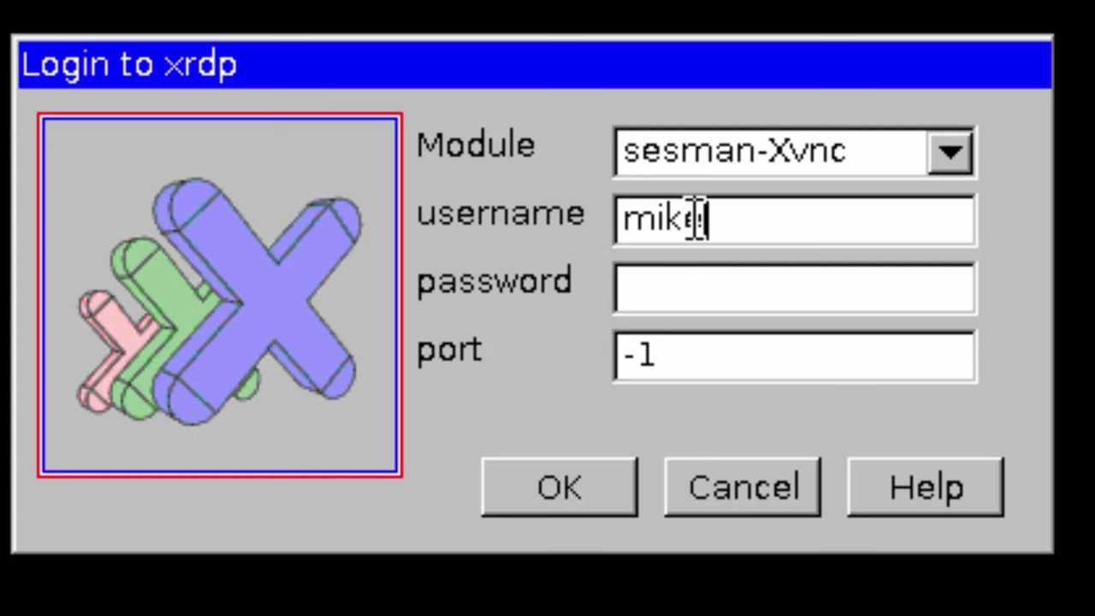
pyautogui.press('Tab')
pyautogui.write('********')
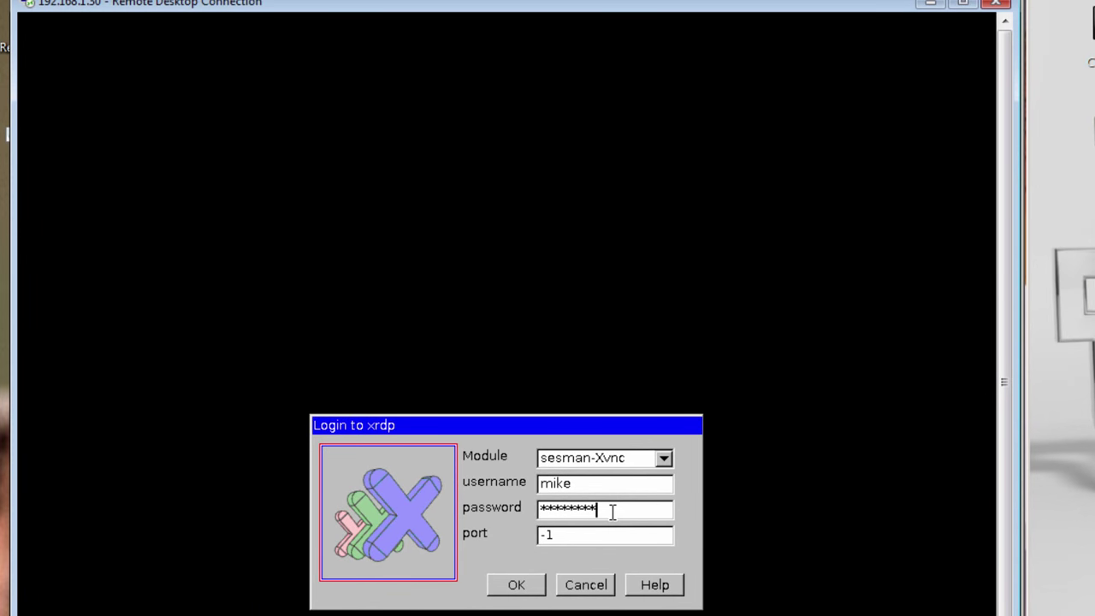
pyautogui.click(516, 586)
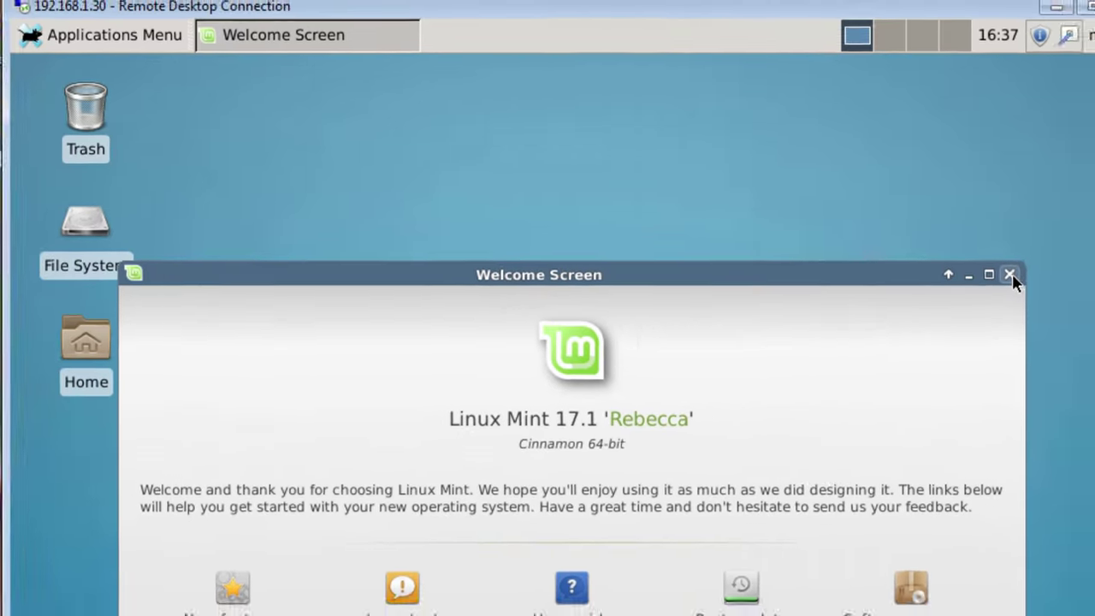
# Step: Close the welcome screen, launch LibreOffice and start a new Writer document
pyautogui.click(1010, 274)
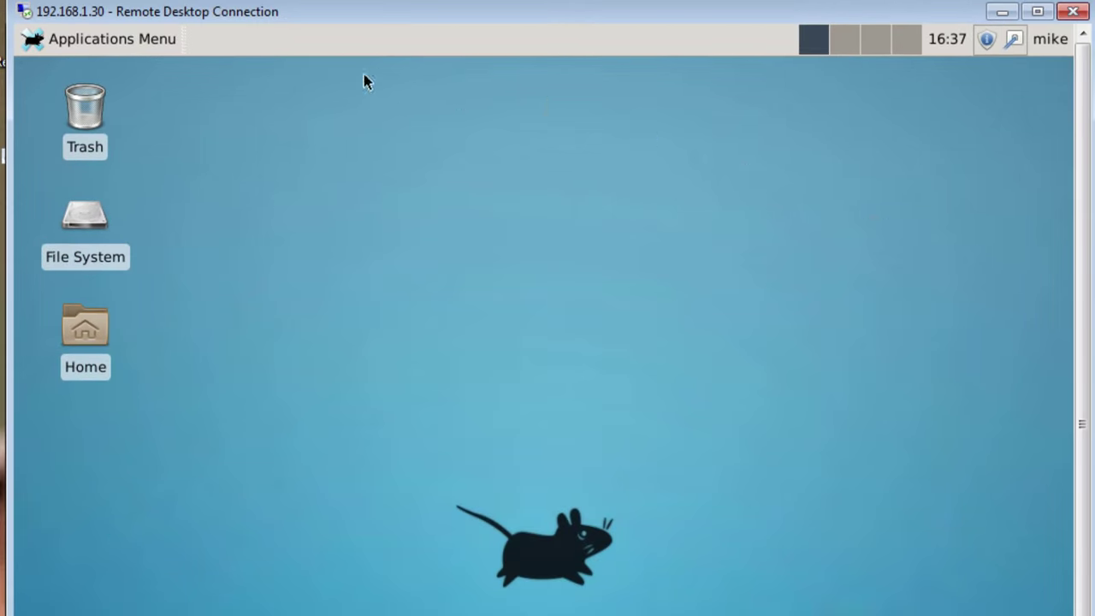
pyautogui.click(96, 44)
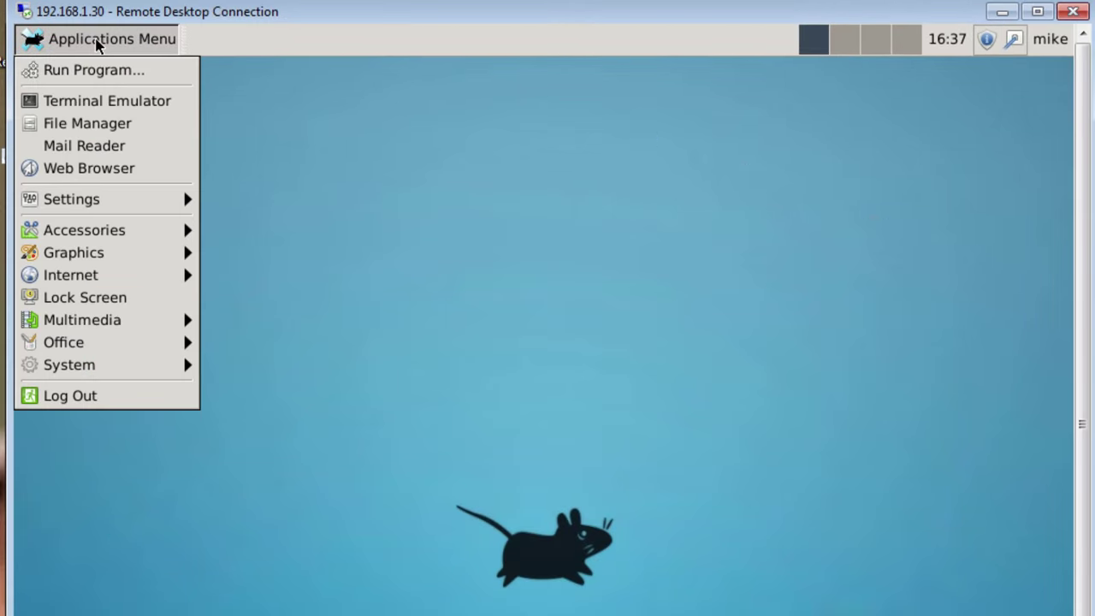
pyautogui.moveTo(47, 347)
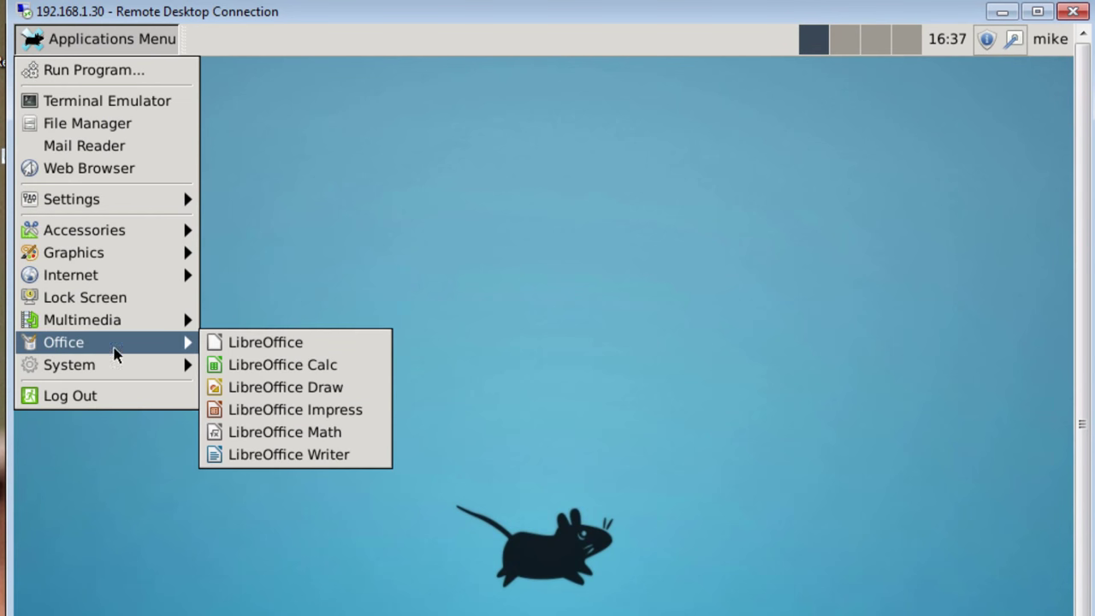
pyautogui.click(274, 342)
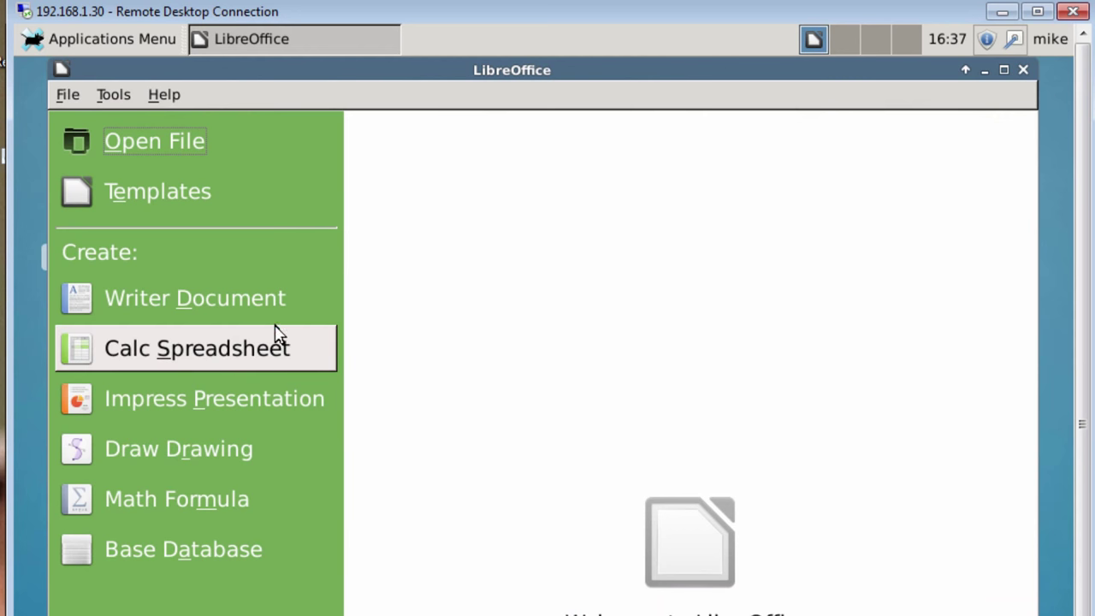
pyautogui.click(261, 311)
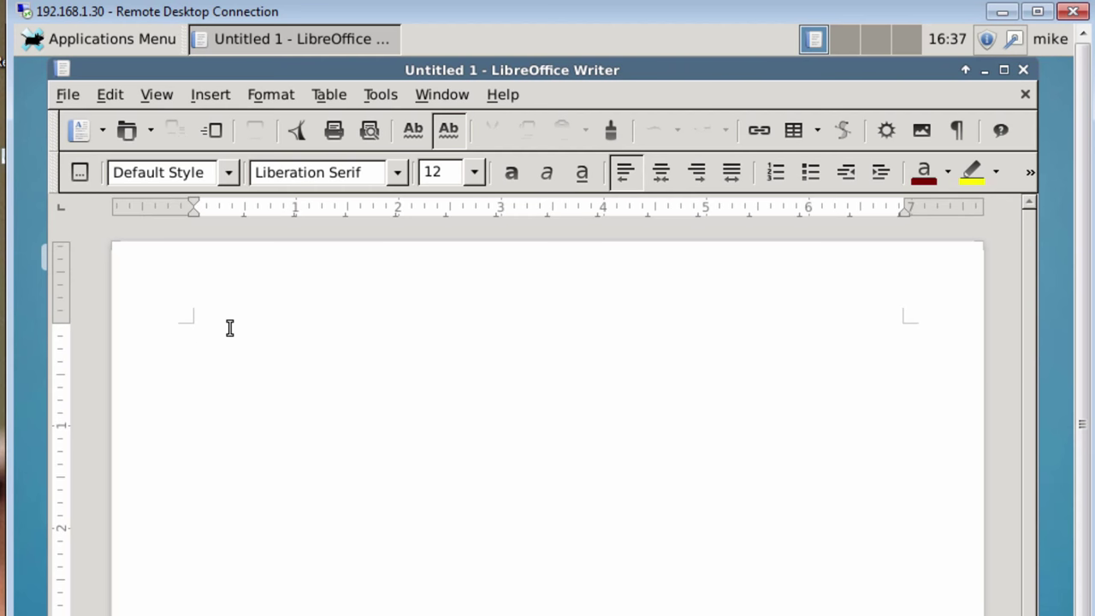
# Step: Type the line and correct it to read 'Same rdp session connection'
pyautogui.write('sames rdp')
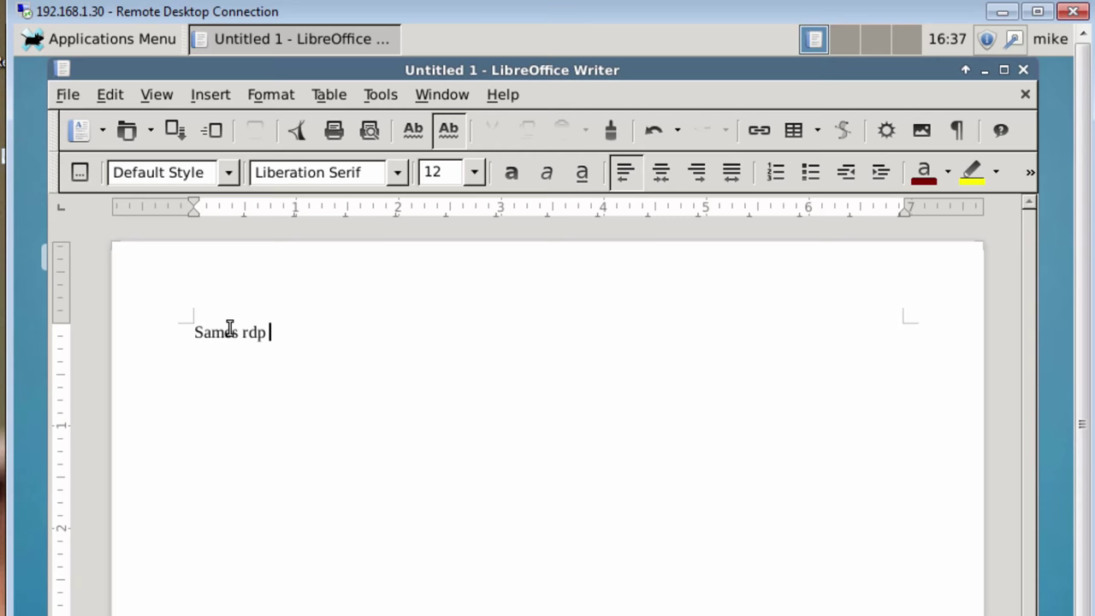
pyautogui.click(232, 332)
pyautogui.press('Delete')
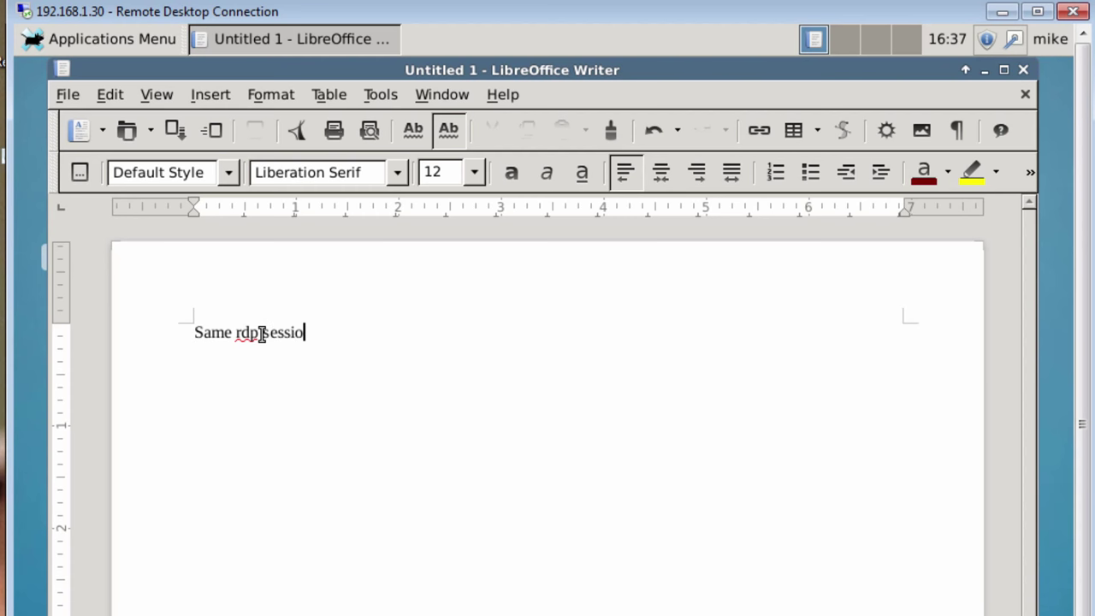
pyautogui.write('n conne')
pyautogui.write('ction')
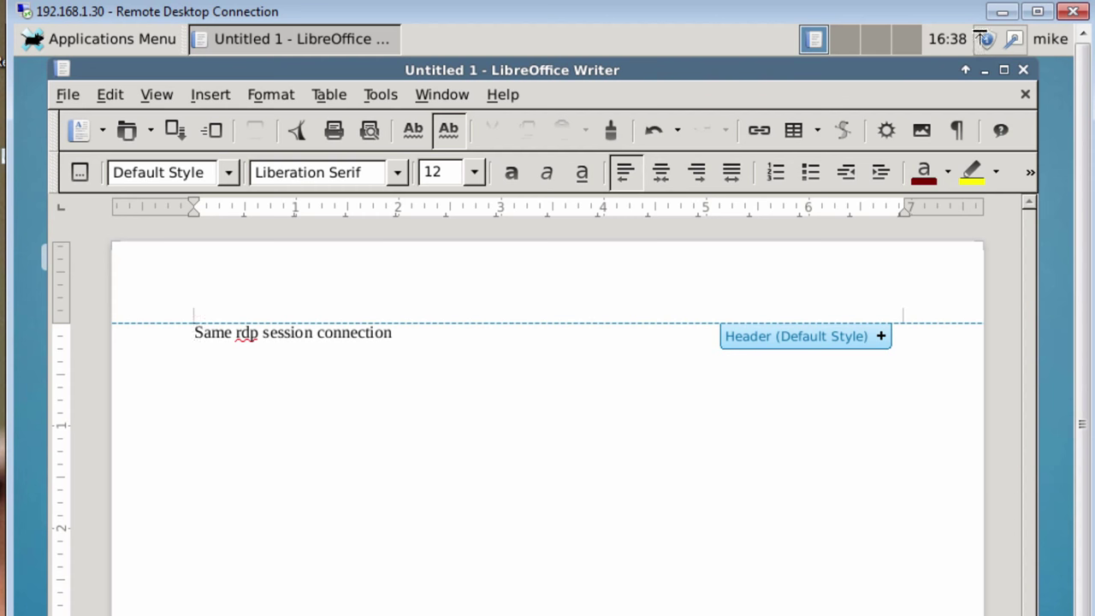
# Step: Disconnect the Writer session, then reconnect to 192.168.1.30 accepting the identity warning
pyautogui.click(1072, 12)
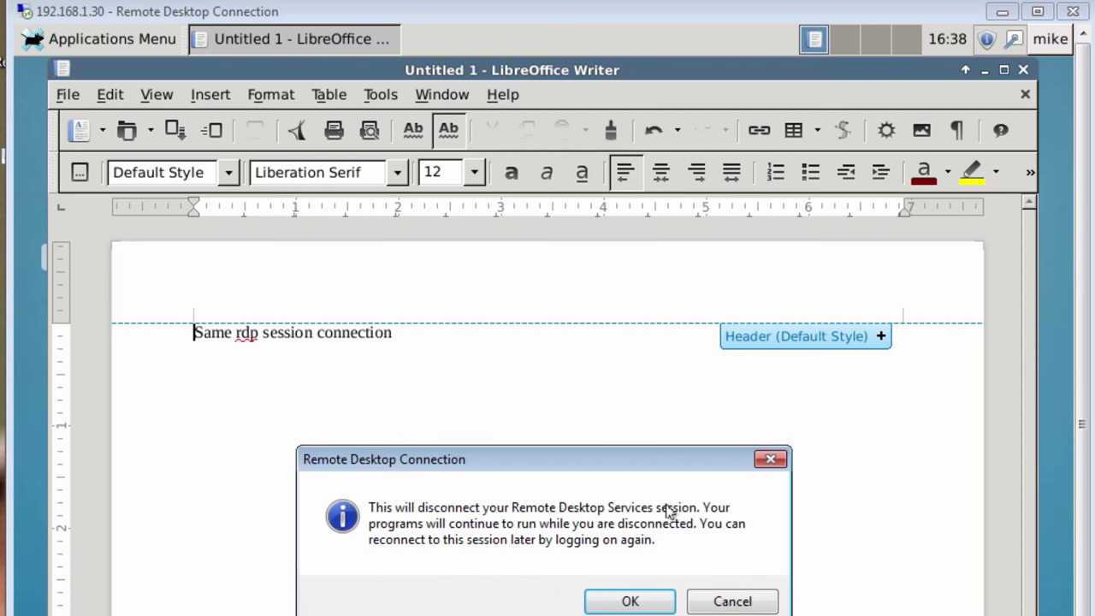
pyautogui.click(630, 603)
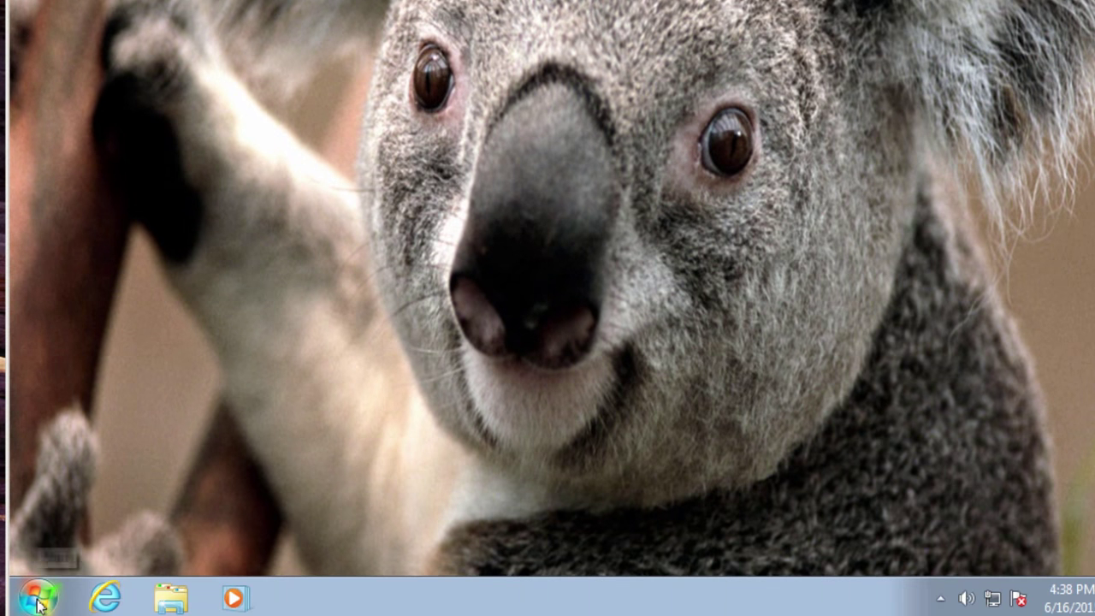
pyautogui.click(39, 596)
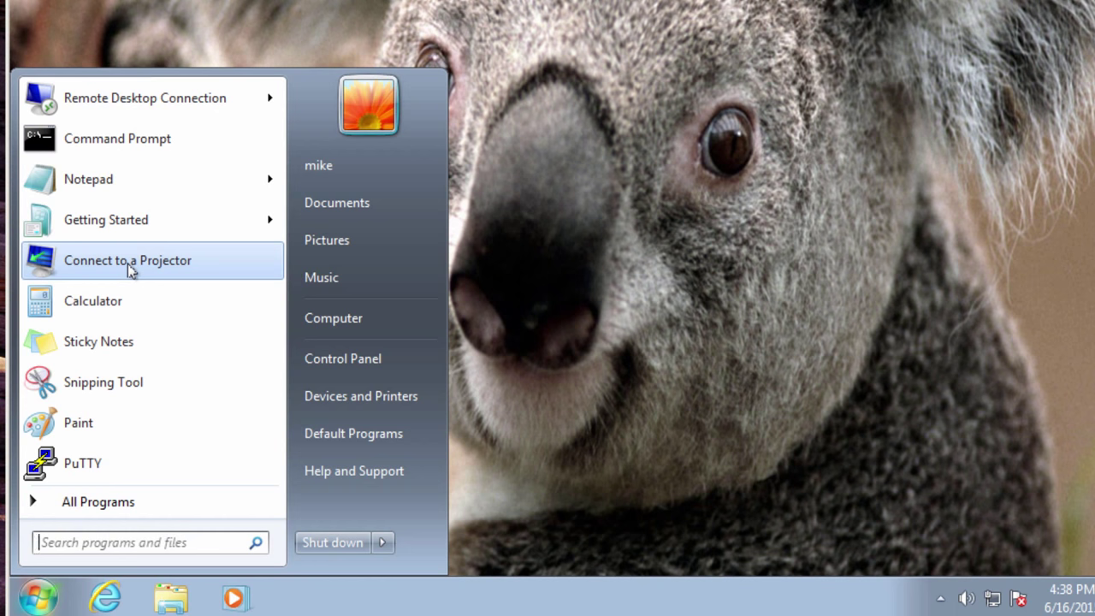
pyautogui.moveTo(132, 105)
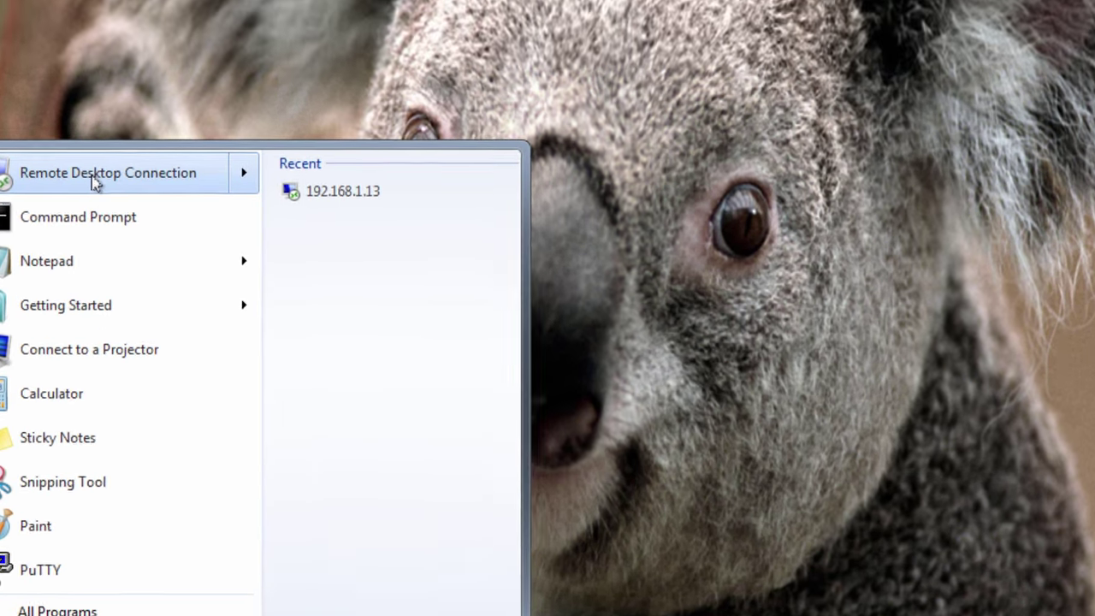
pyautogui.click(94, 182)
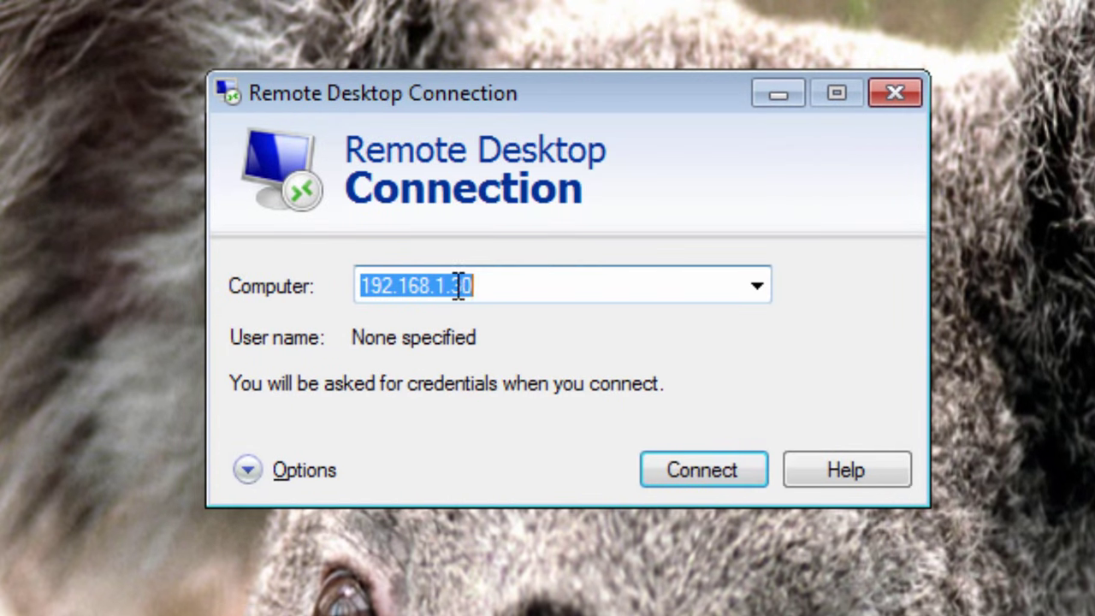
pyautogui.click(706, 471)
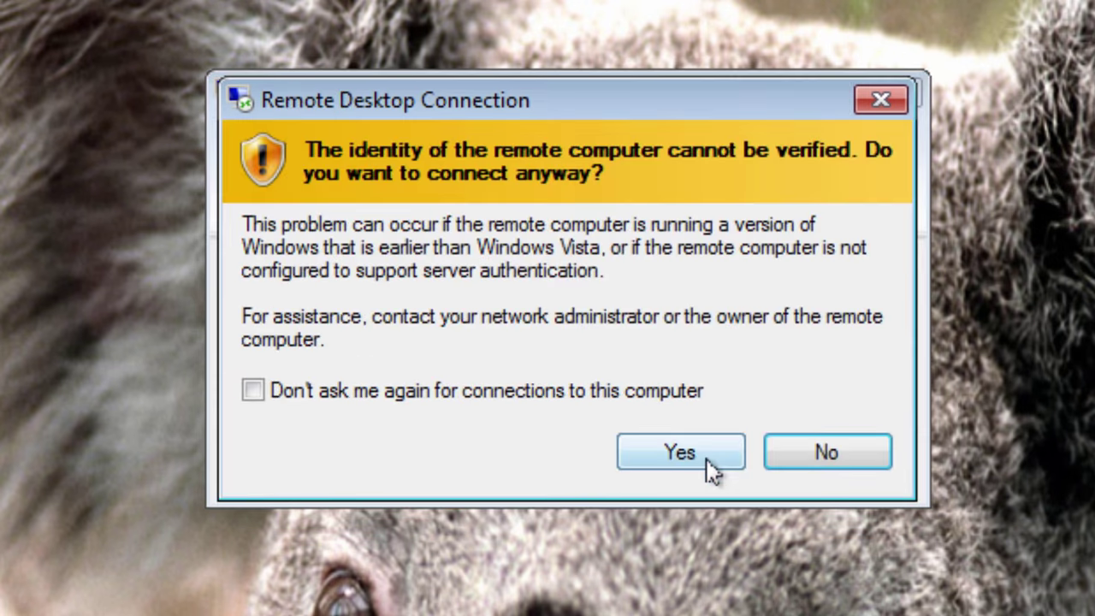
pyautogui.click(703, 457)
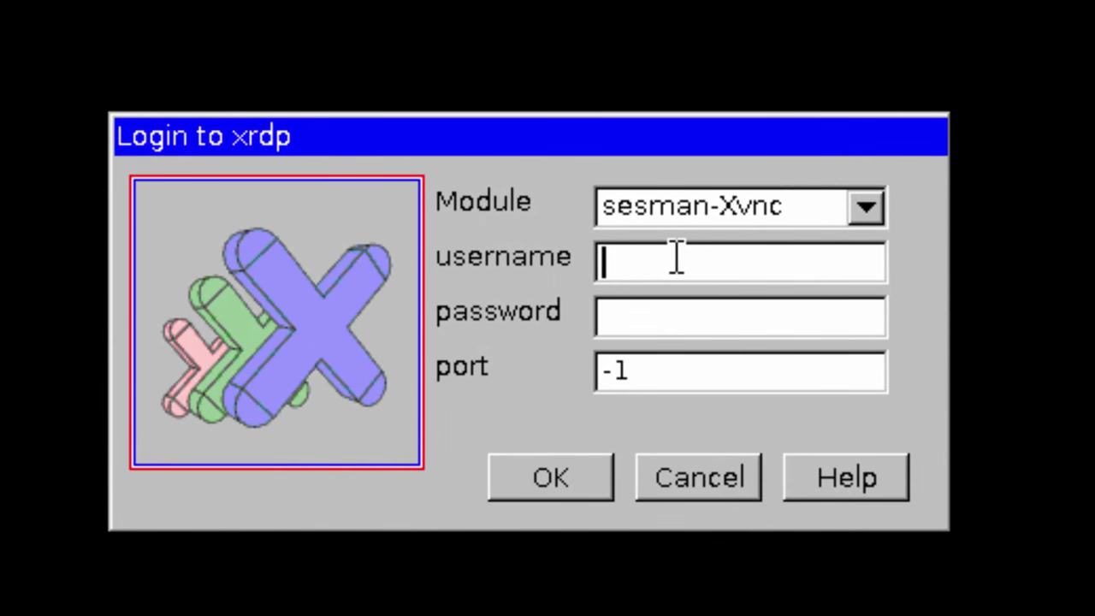
# Step: Log in to xrdp with the account's username, password and port 5910 to rejoin the Writer session
pyautogui.write('mike')
pyautogui.press('Tab')
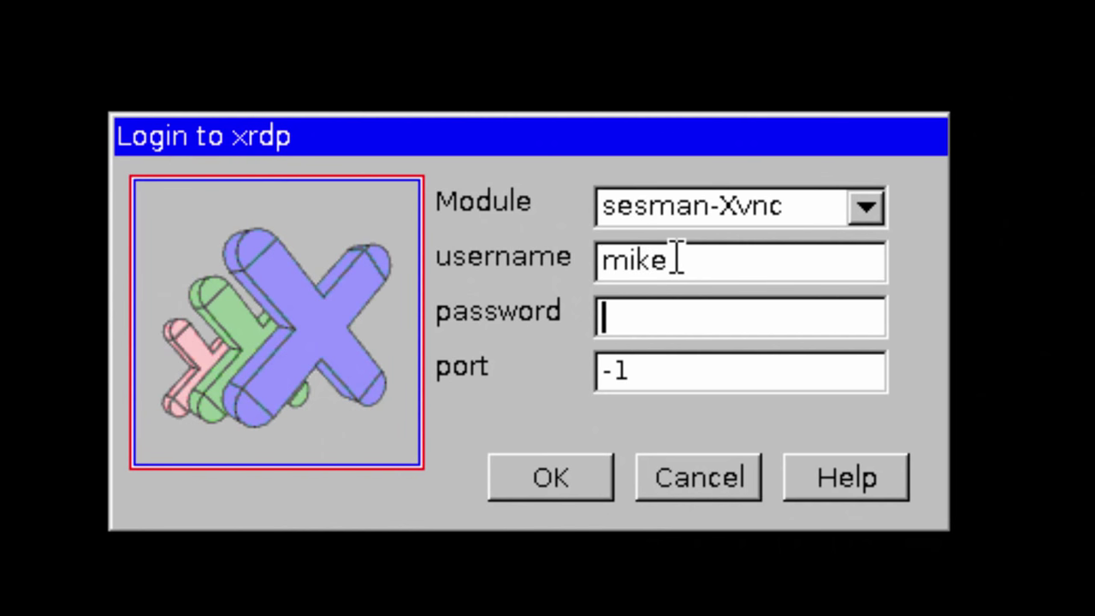
pyautogui.write('*********')
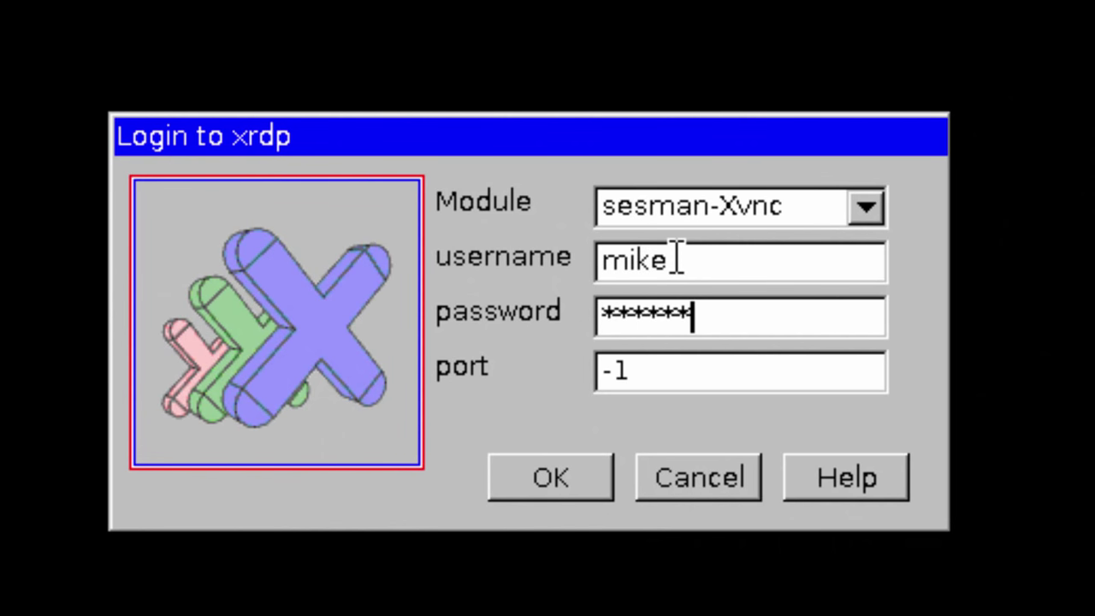
pyautogui.press('BackSpace')
pyautogui.press('BackSpace')
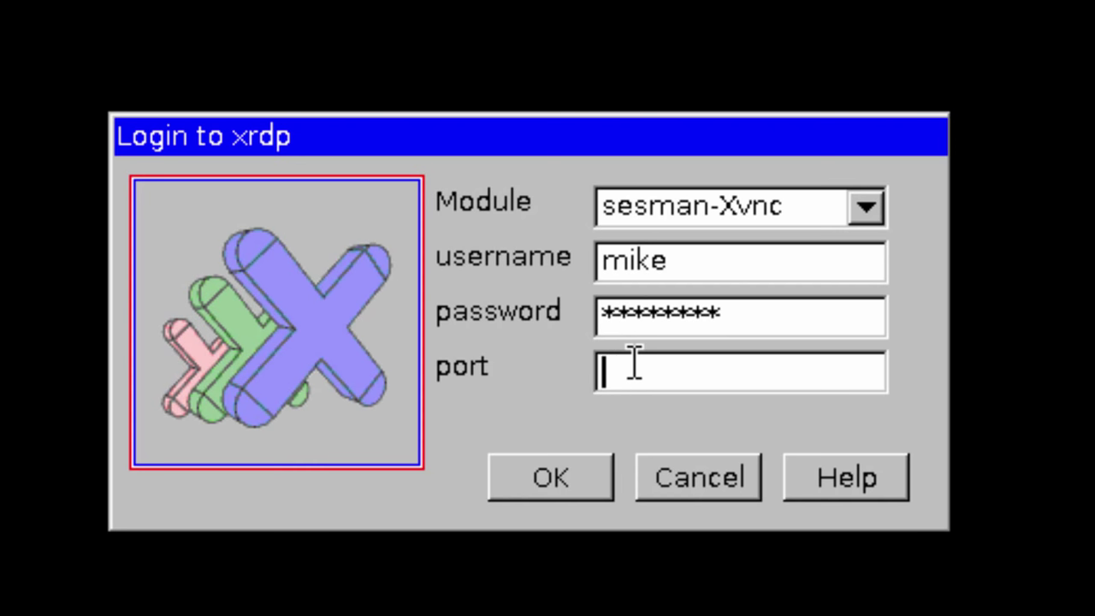
pyautogui.write('5910')
pyautogui.click(553, 484)
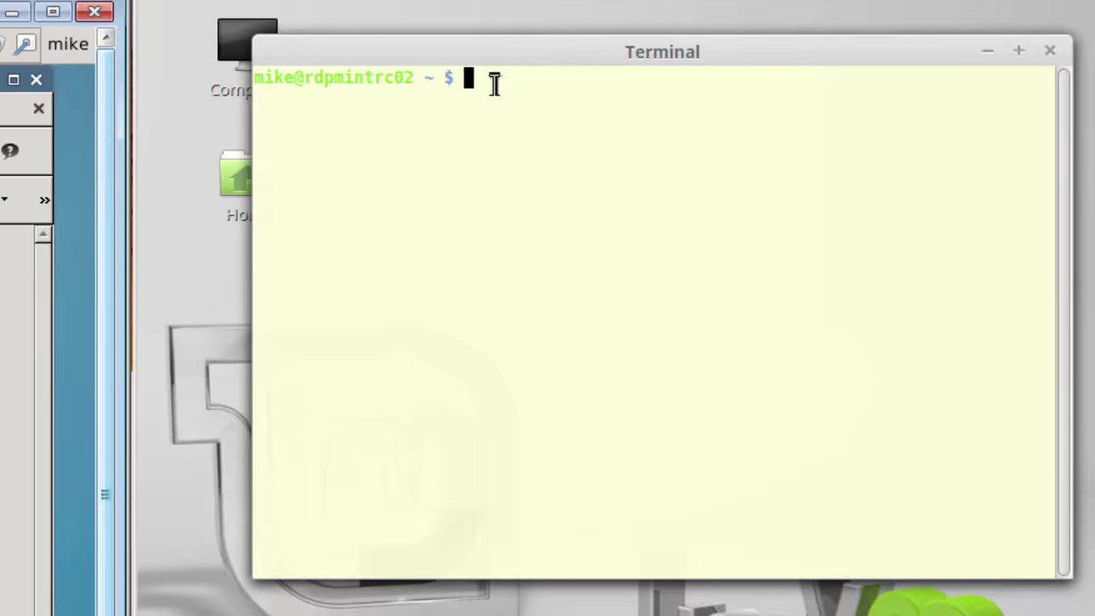
# Step: Run tail /var/log/xrdp-sesman.log again with sudo to show the Xvnc session entries
pyautogui.write('tail ')
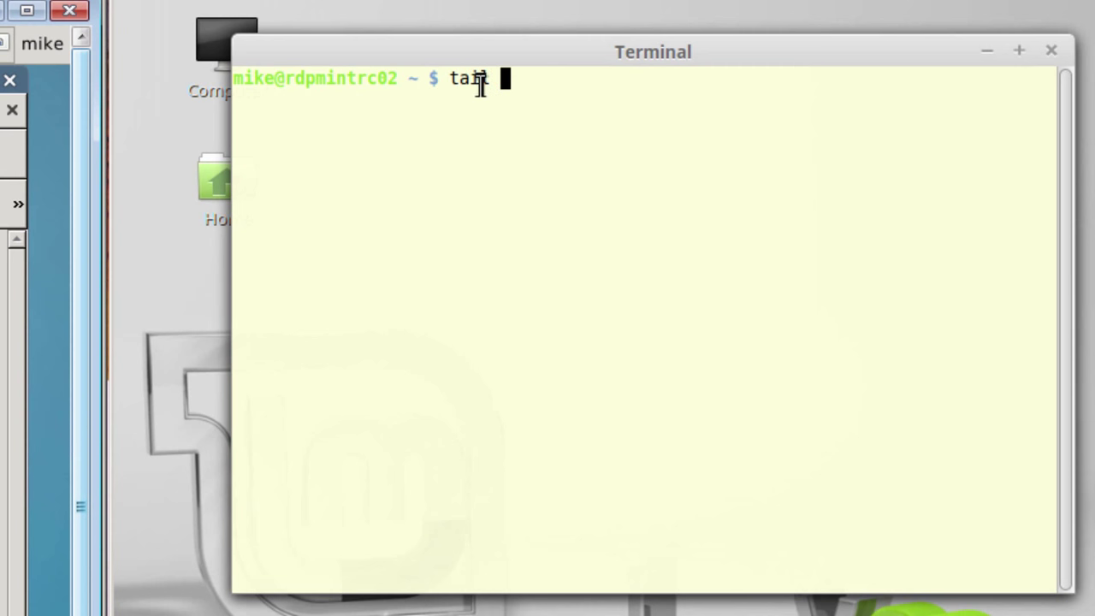
pyautogui.write('/var/log/xrdp')
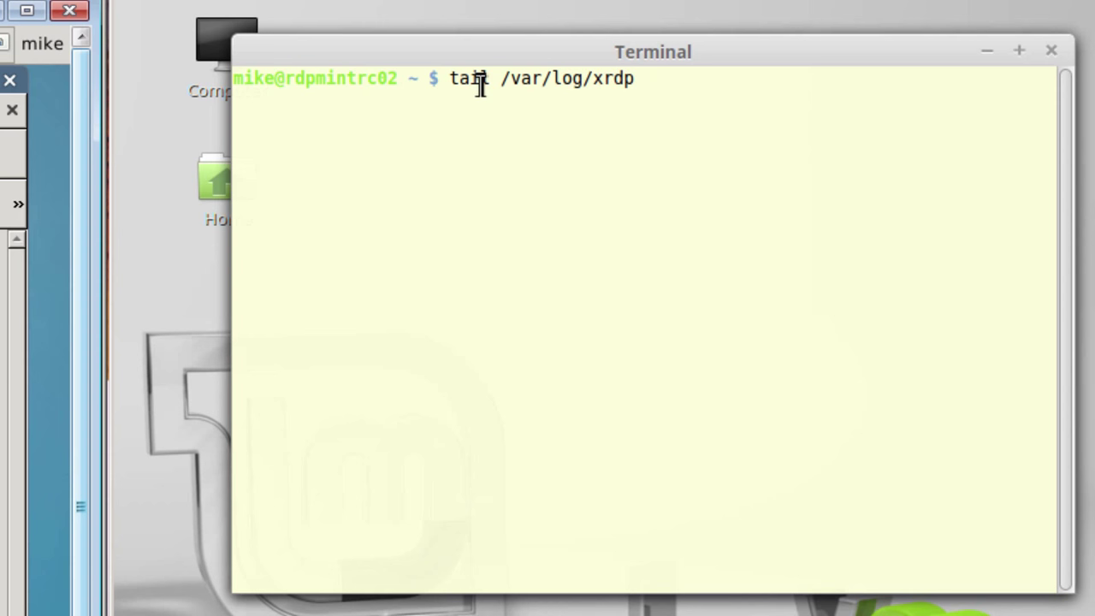
pyautogui.write('-sesman')
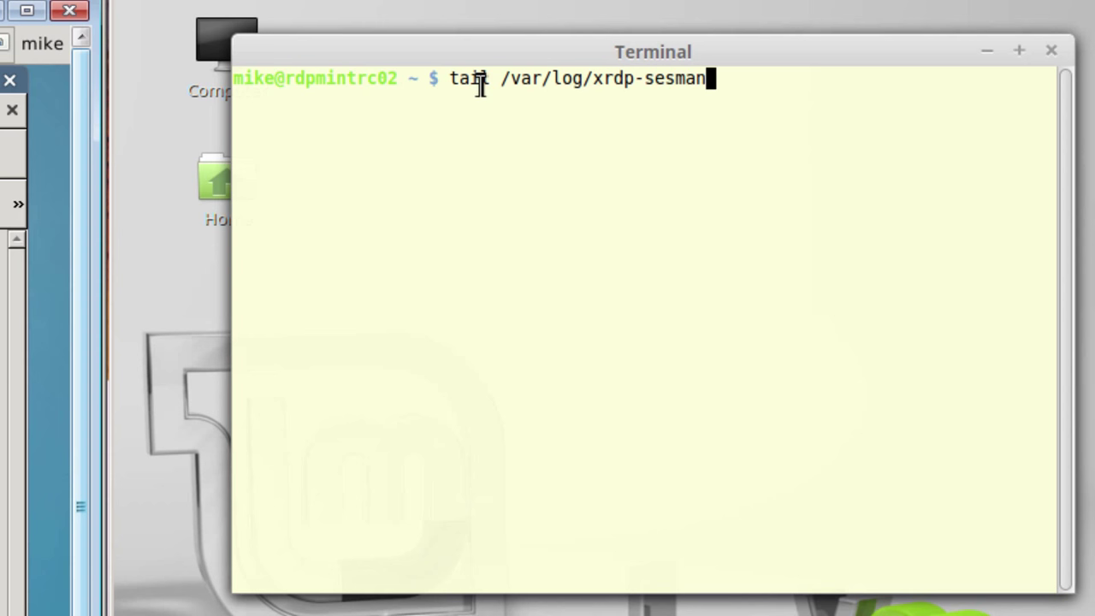
pyautogui.write('.log')
pyautogui.press('Return')
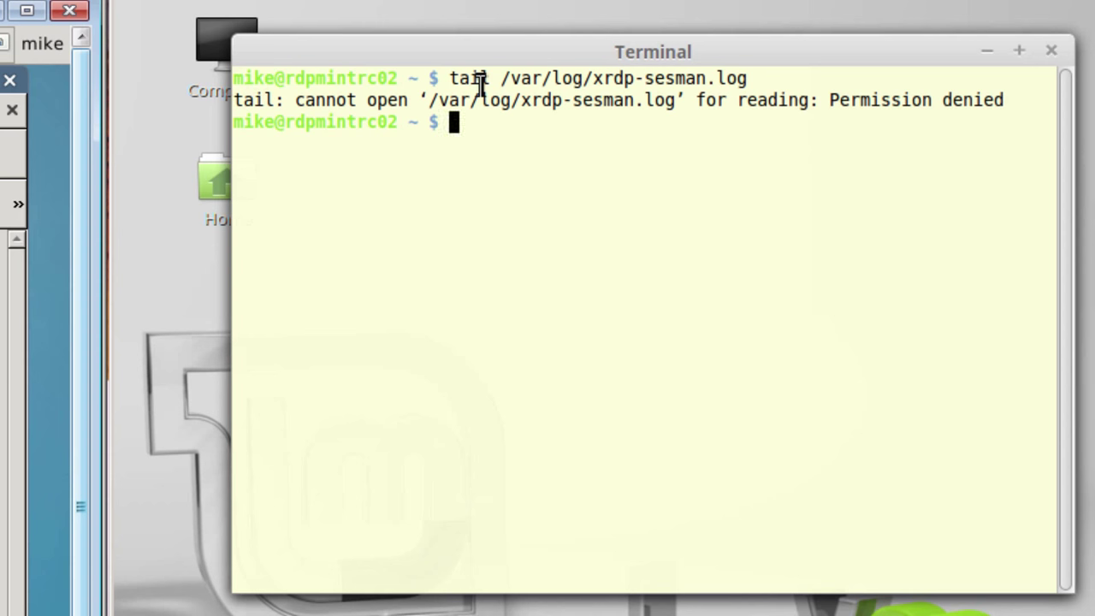
pyautogui.press('Up')
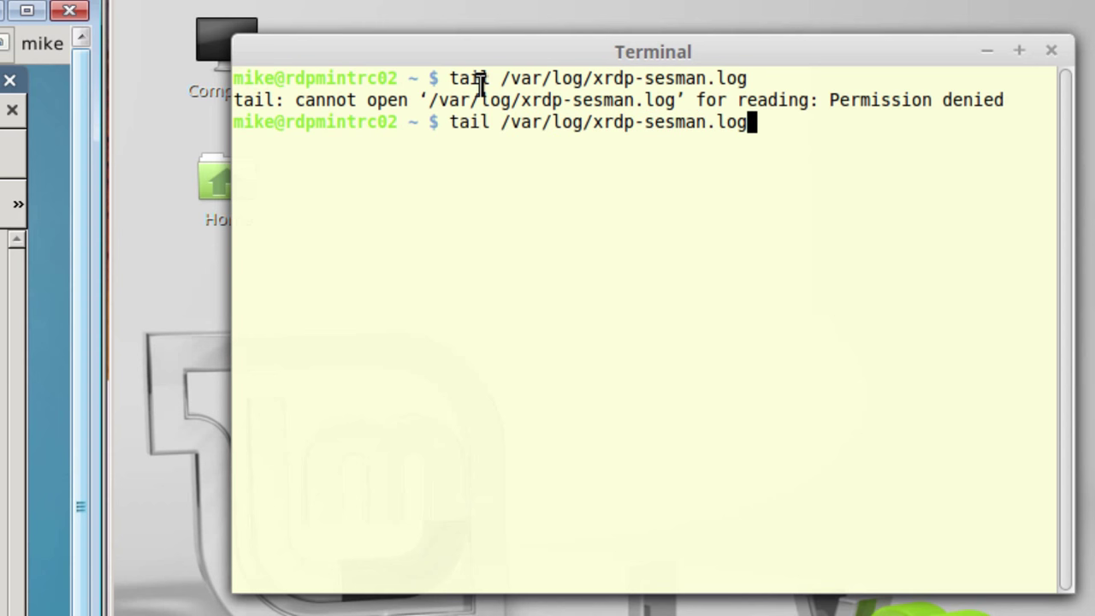
pyautogui.press('Left')
pyautogui.press('Left')
pyautogui.press('Left')
pyautogui.press('Left')
pyautogui.press('Left')
pyautogui.press('Left')
pyautogui.press('Left')
pyautogui.press('Left')
pyautogui.press('Left')
pyautogui.press('Left')
pyautogui.press('Left')
pyautogui.press('Left')
pyautogui.press('Left')
pyautogui.press('Left')
pyautogui.press('Left')
pyautogui.press('Left')
pyautogui.press('Left')
pyautogui.press('Left')
pyautogui.press('Left')
pyautogui.press('Left')
pyautogui.press('Left')
pyautogui.press('Left')
pyautogui.write('suso')
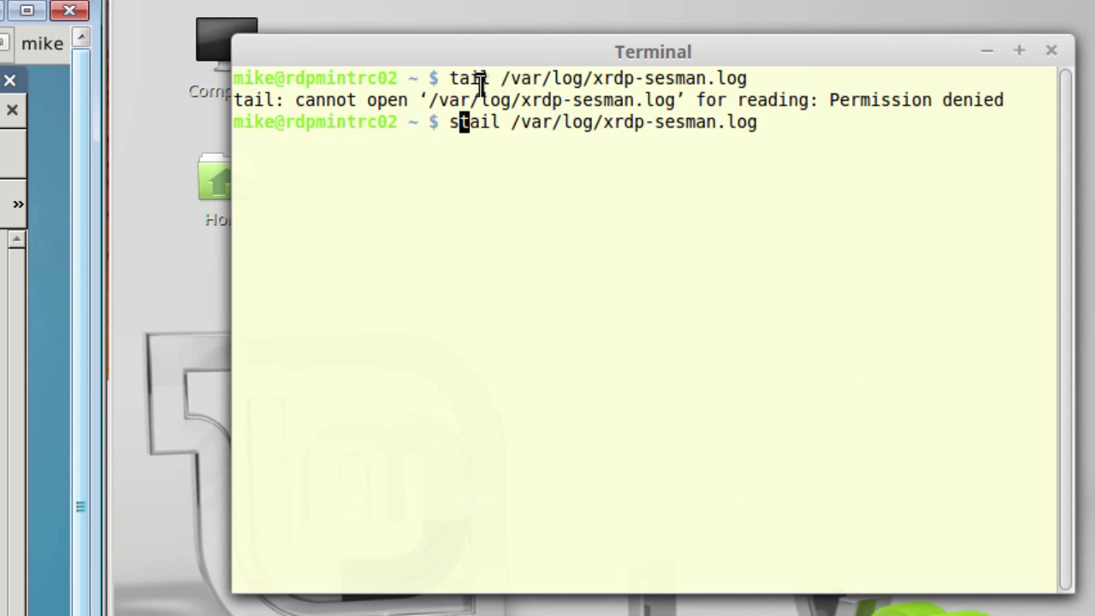
pyautogui.press('BackSpace')
pyautogui.press('BackSpace')
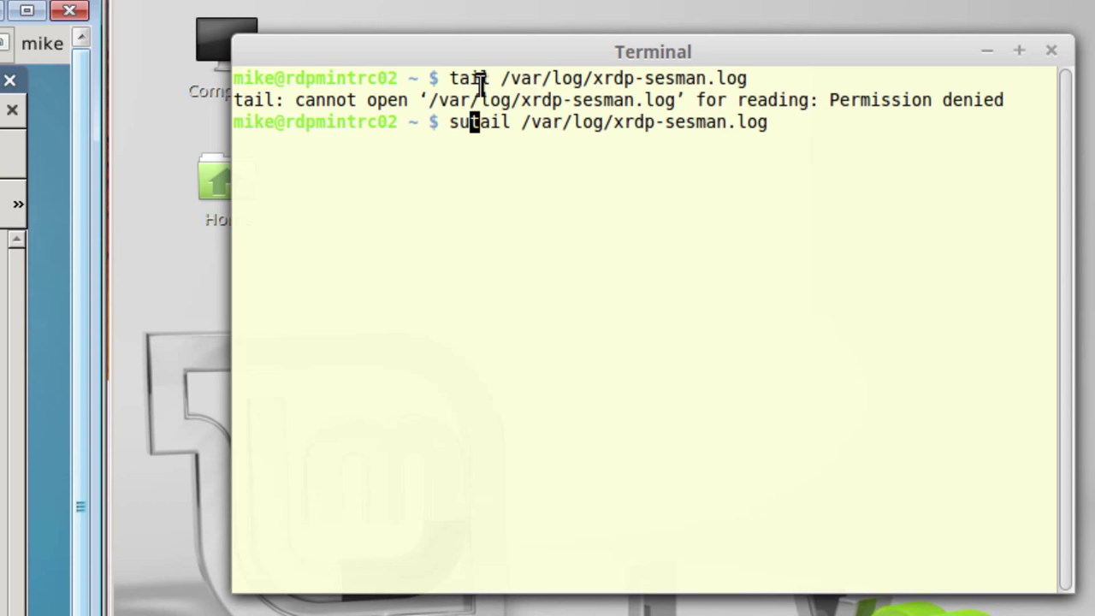
pyautogui.write('do')
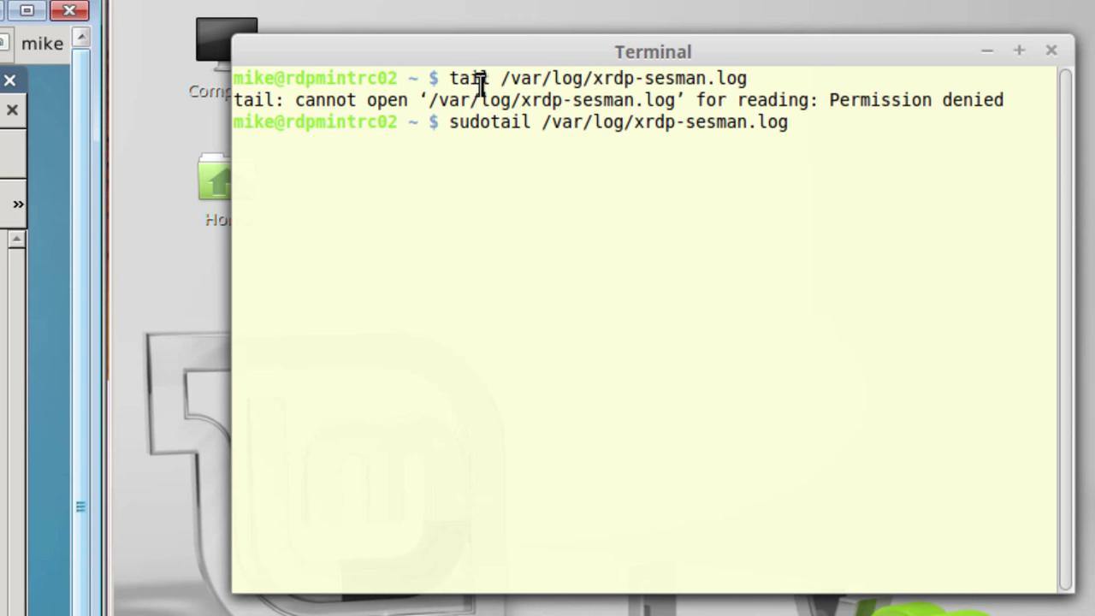
pyautogui.press('Return')
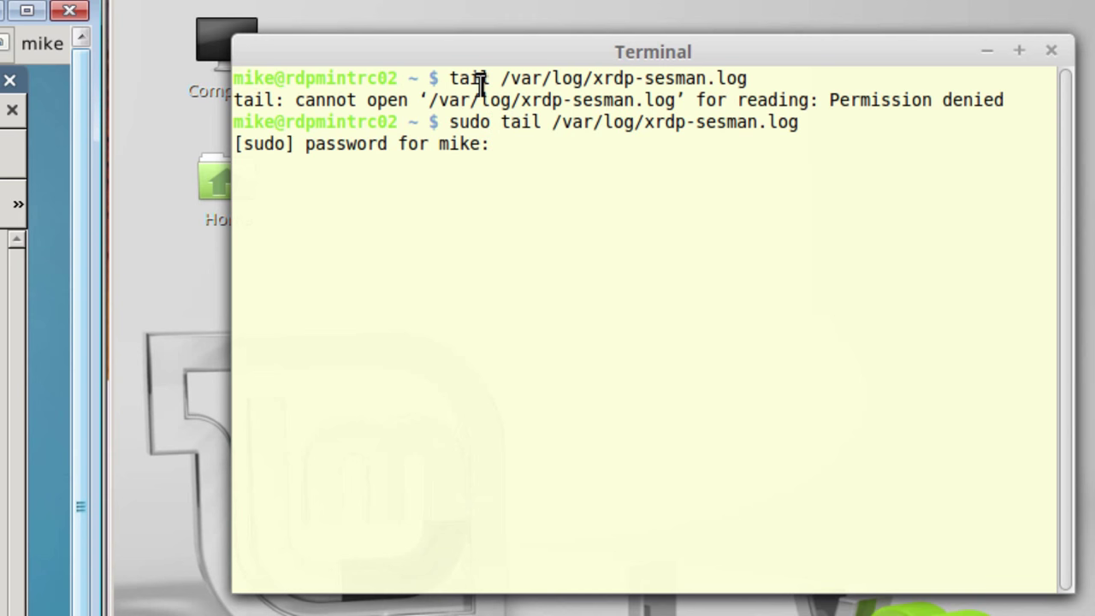
pyautogui.press('Return')
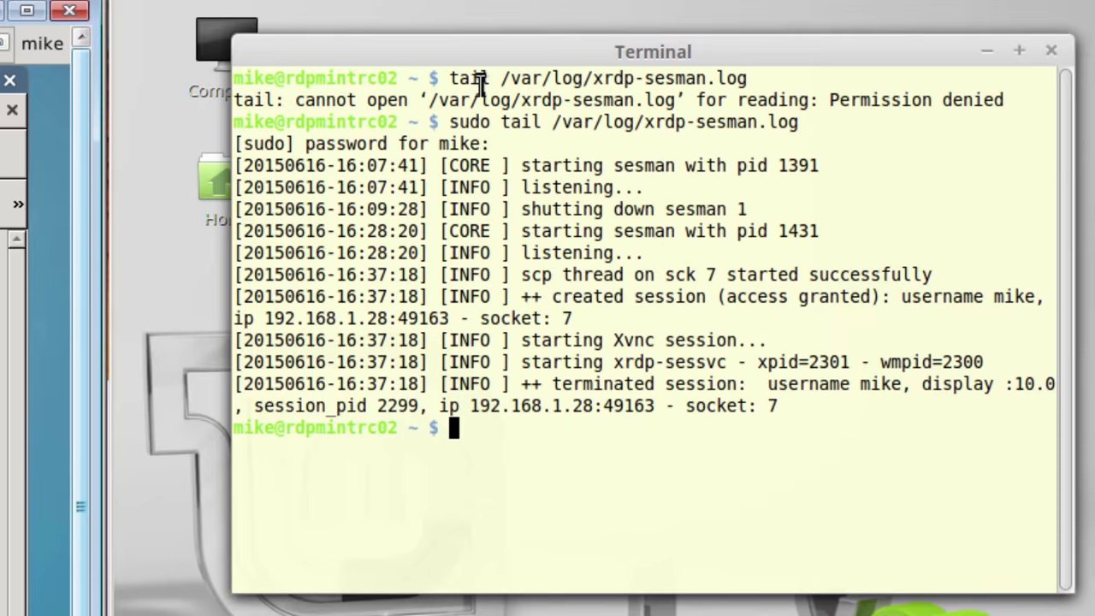